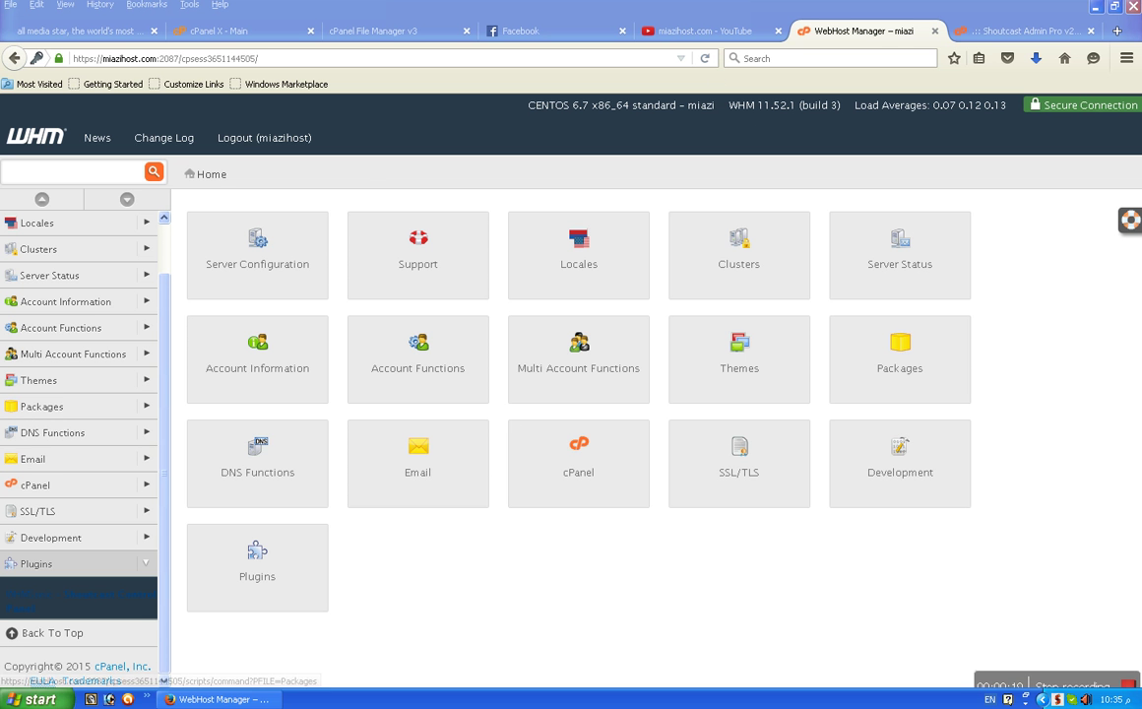
- Switch from the WHM home page to the WHMSonic Shoutcast Admin Pro page
left_click(1028, 24)
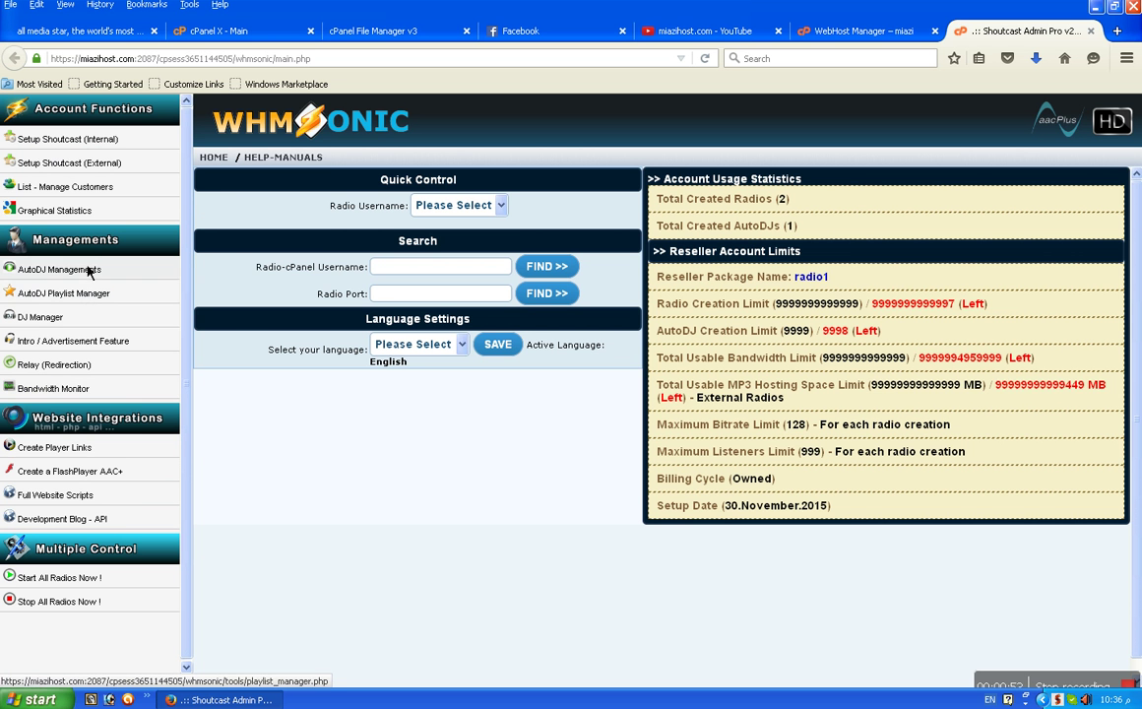
left_click(77, 163)
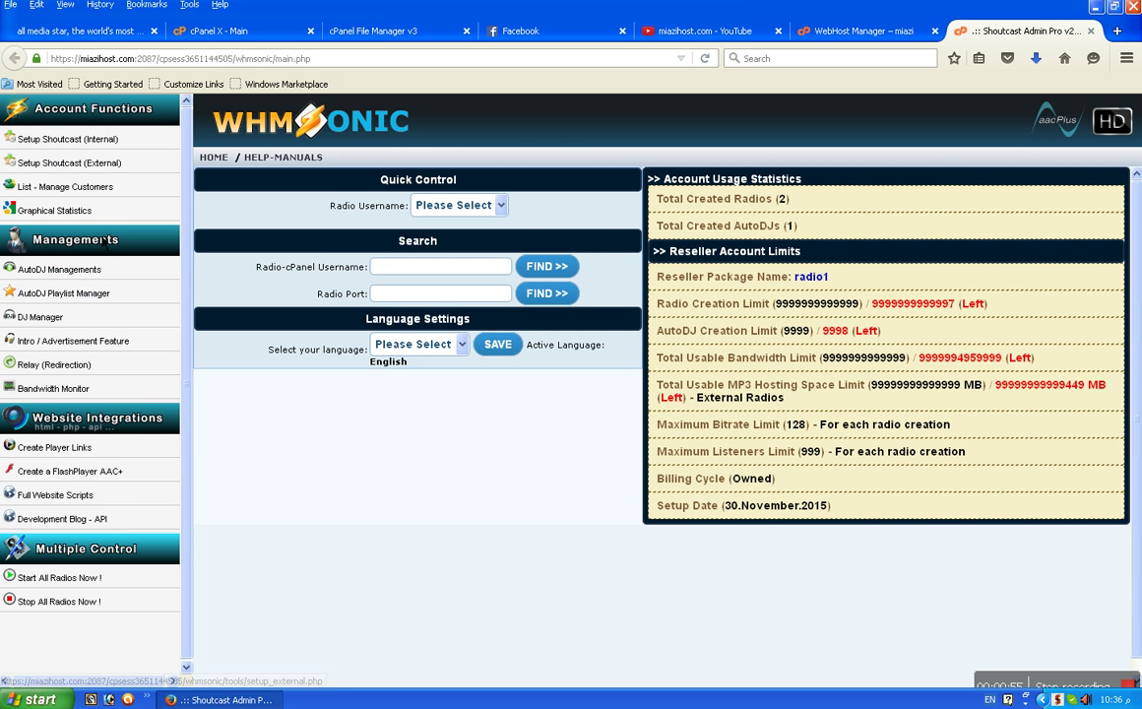
left_click(44, 316)
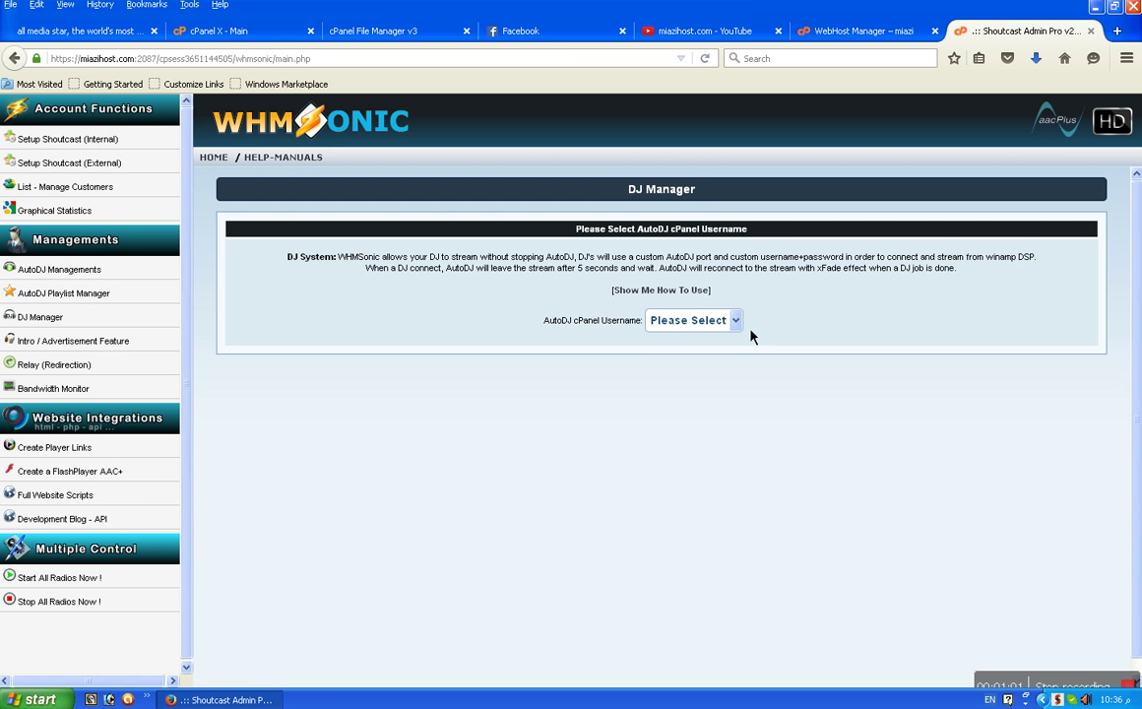
- In DJ Manager, remove the existing DJ dalim from radioamar's AutoDJ
left_click(737, 322)
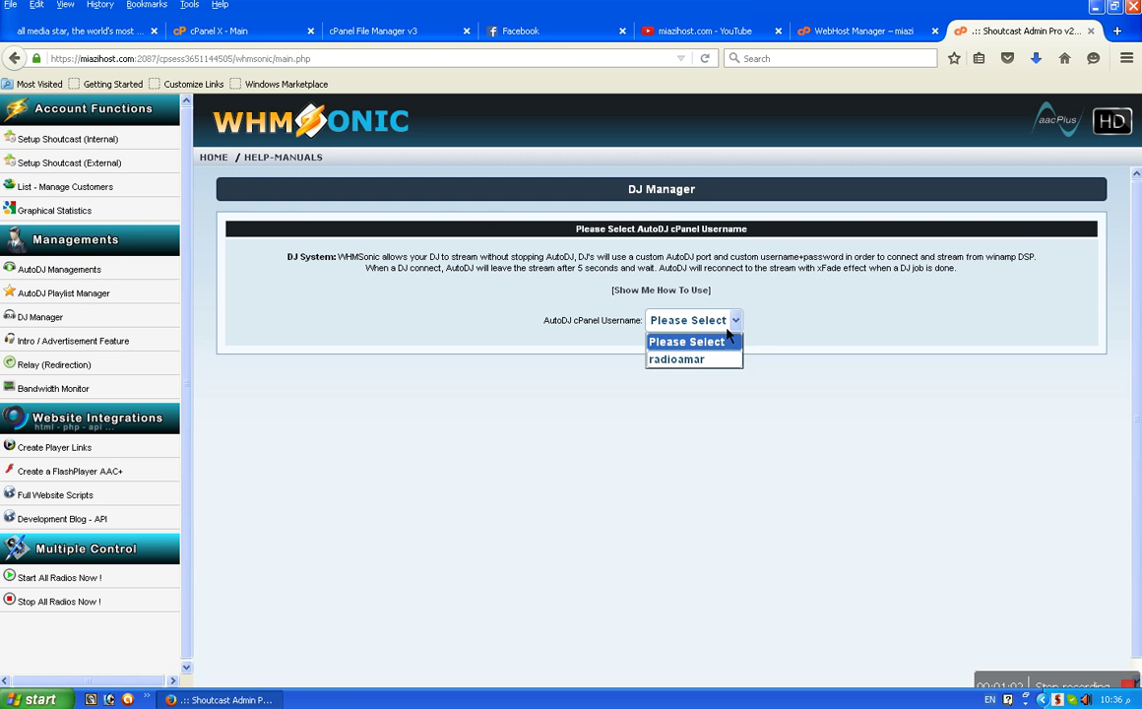
left_click(669, 357)
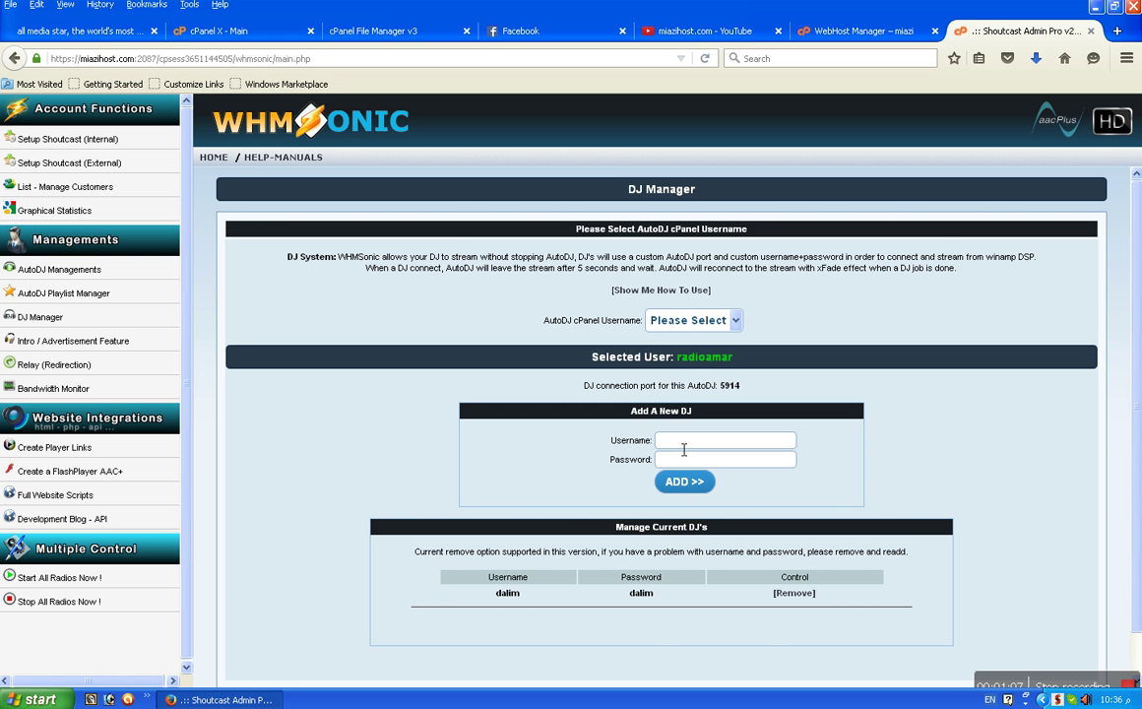
left_click(679, 461)
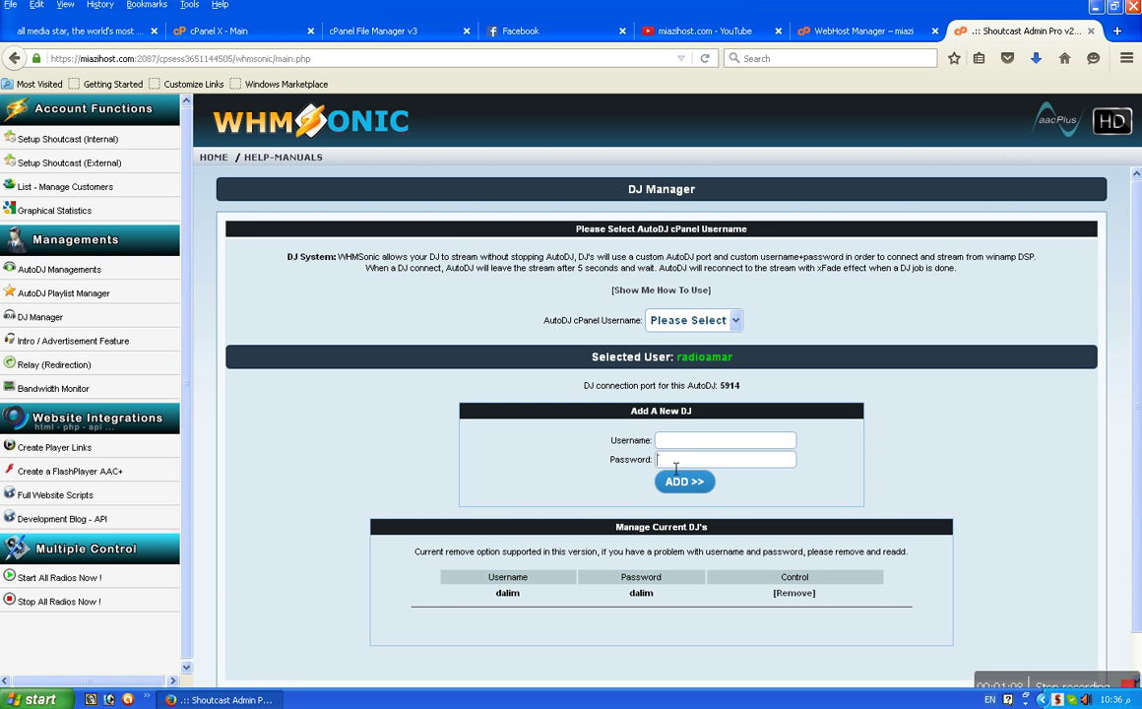
left_click(802, 602)
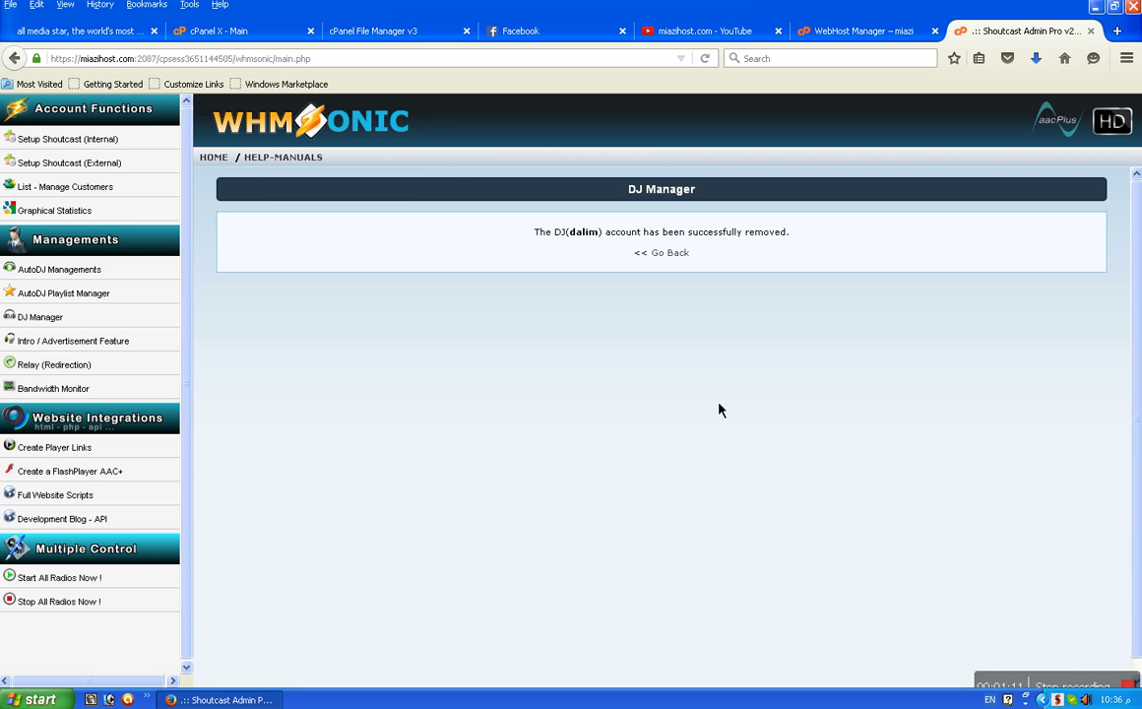
left_click(676, 255)
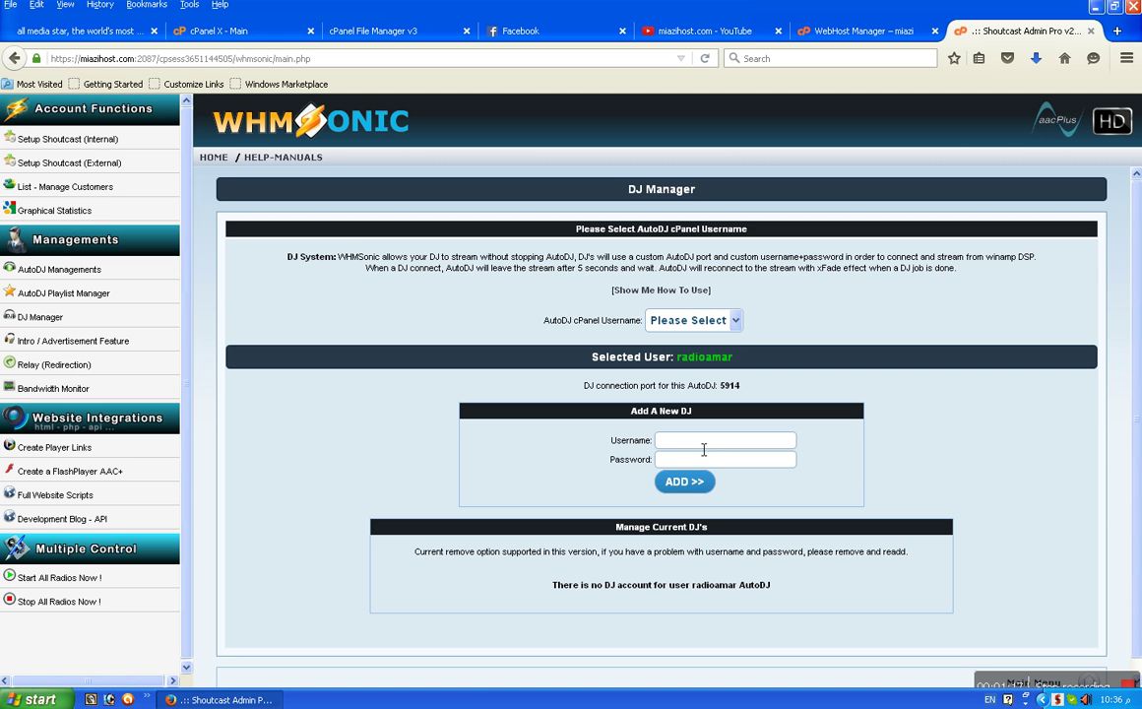
type("dalim")
left_click(686, 463)
type("dalim")
key("Return")
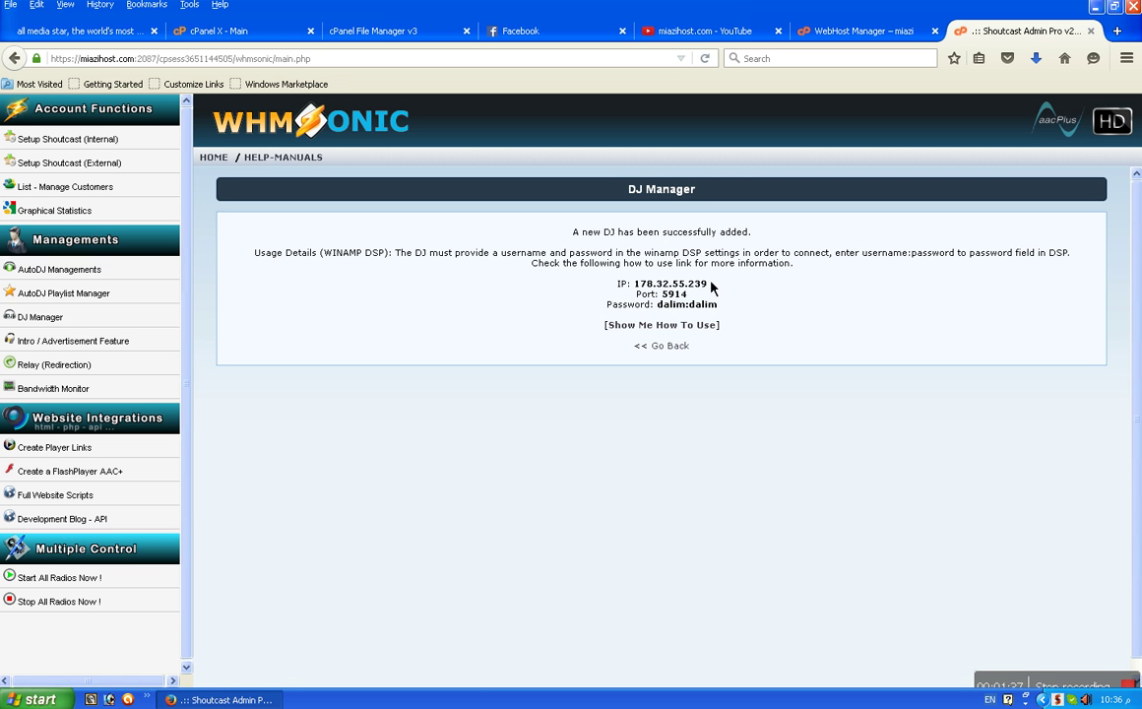
- Note the DJ server IP 178.32.55.239 and port 5914, then open the AutoDJ Playlist Manager
left_click_drag(711, 284, 634, 283)
left_click(701, 311)
double_click(673, 294)
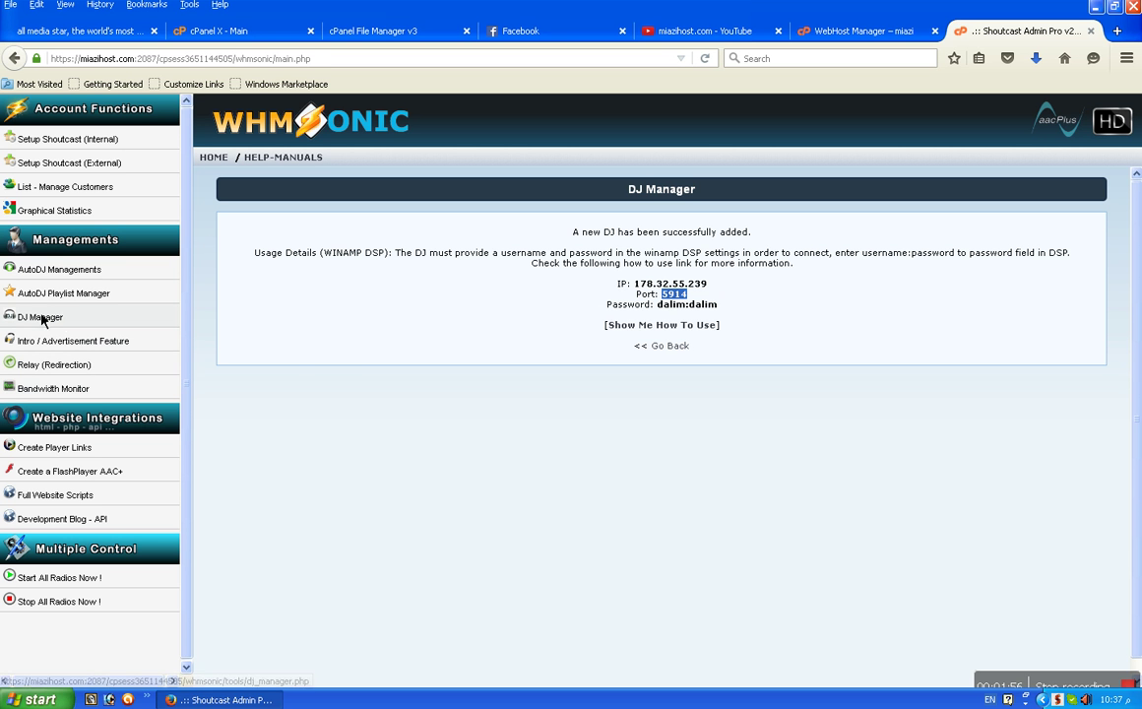
left_click(79, 307)
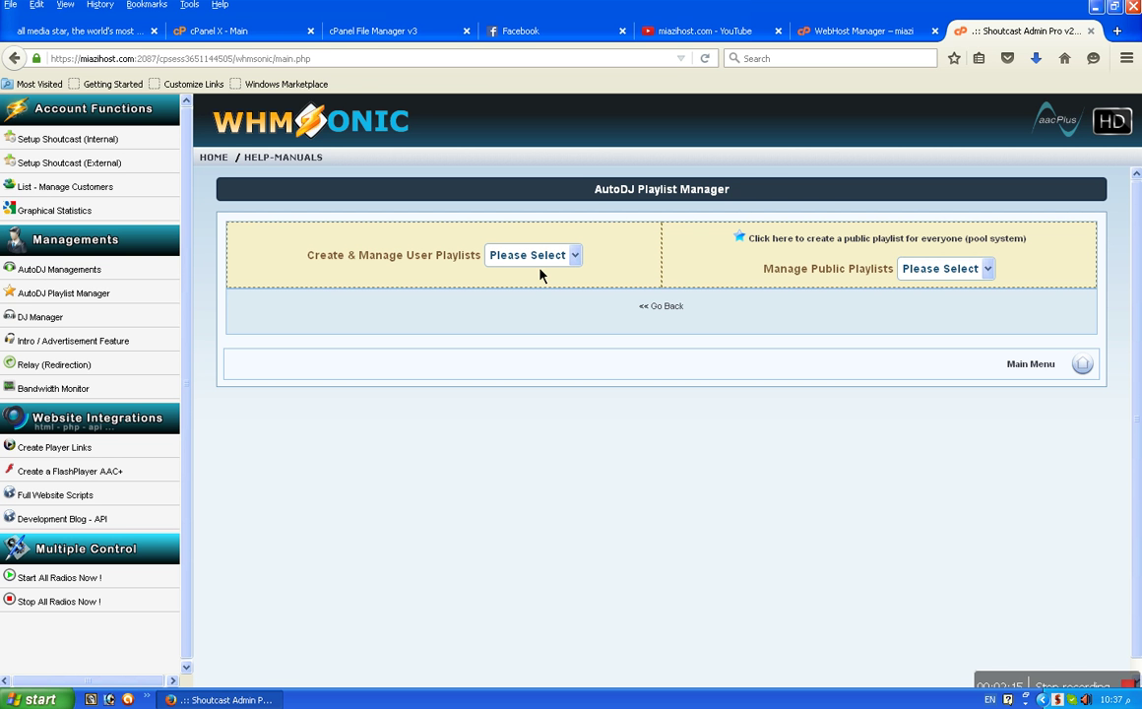
left_click(536, 255)
- Open radioamar's bangla playlist and scroll through its MP3 song list
left_click(549, 296)
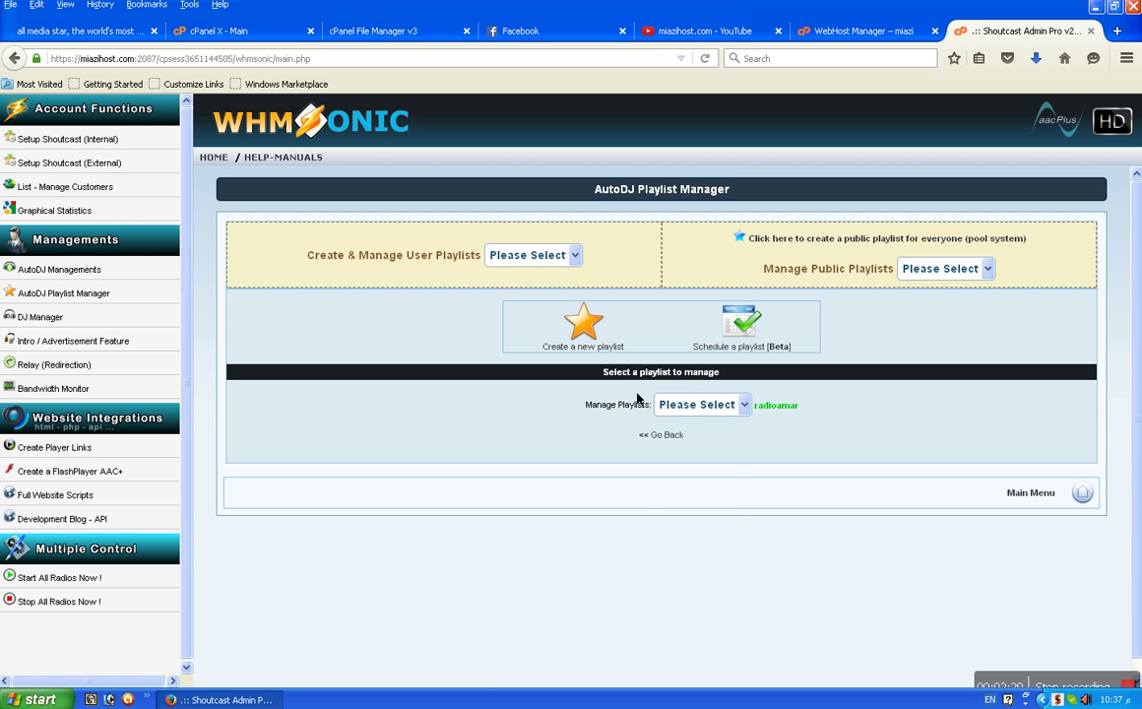
left_click(672, 404)
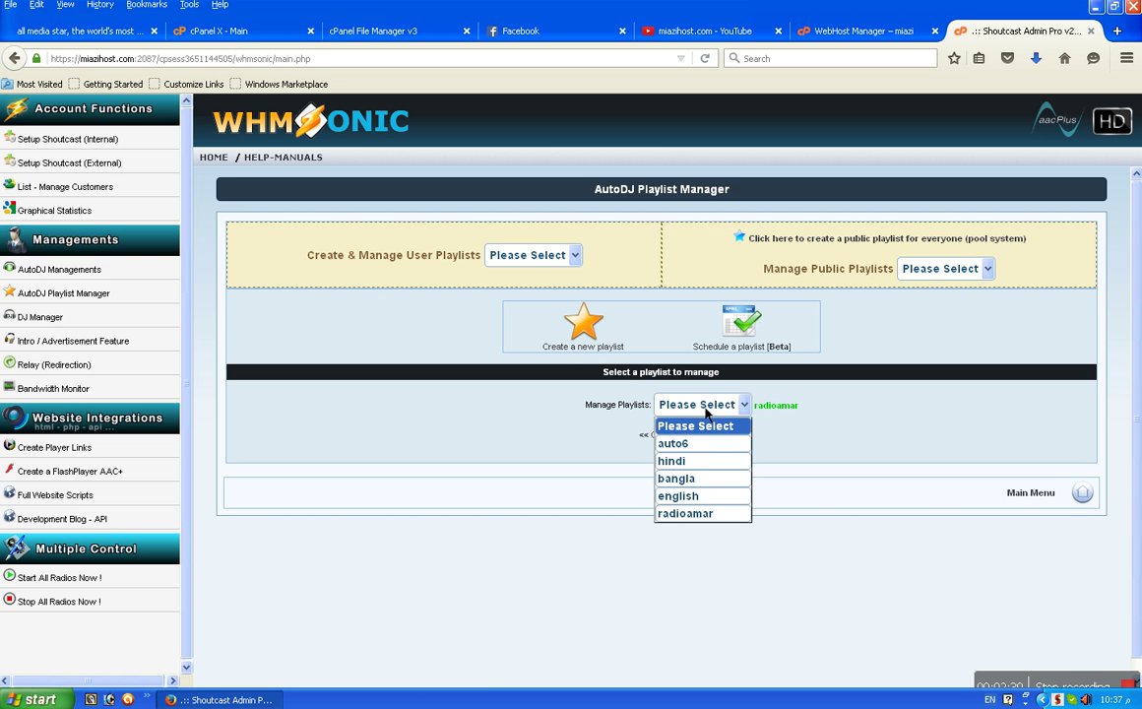
left_click(689, 479)
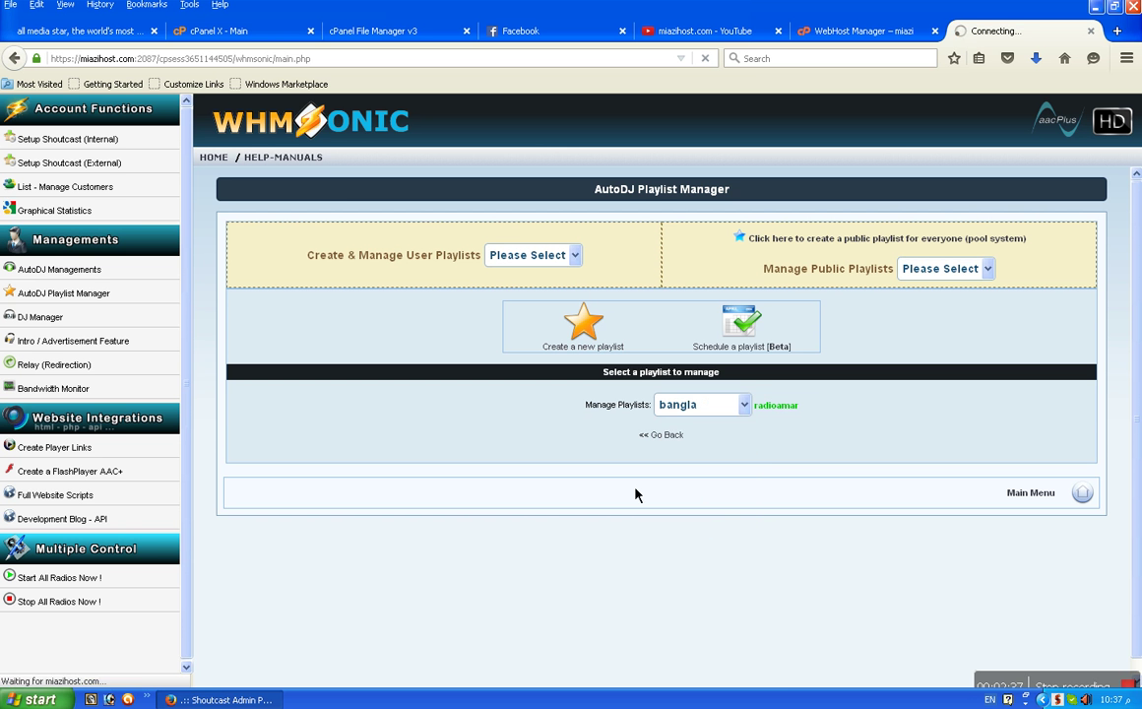
scroll(588, 538, "down", 5)
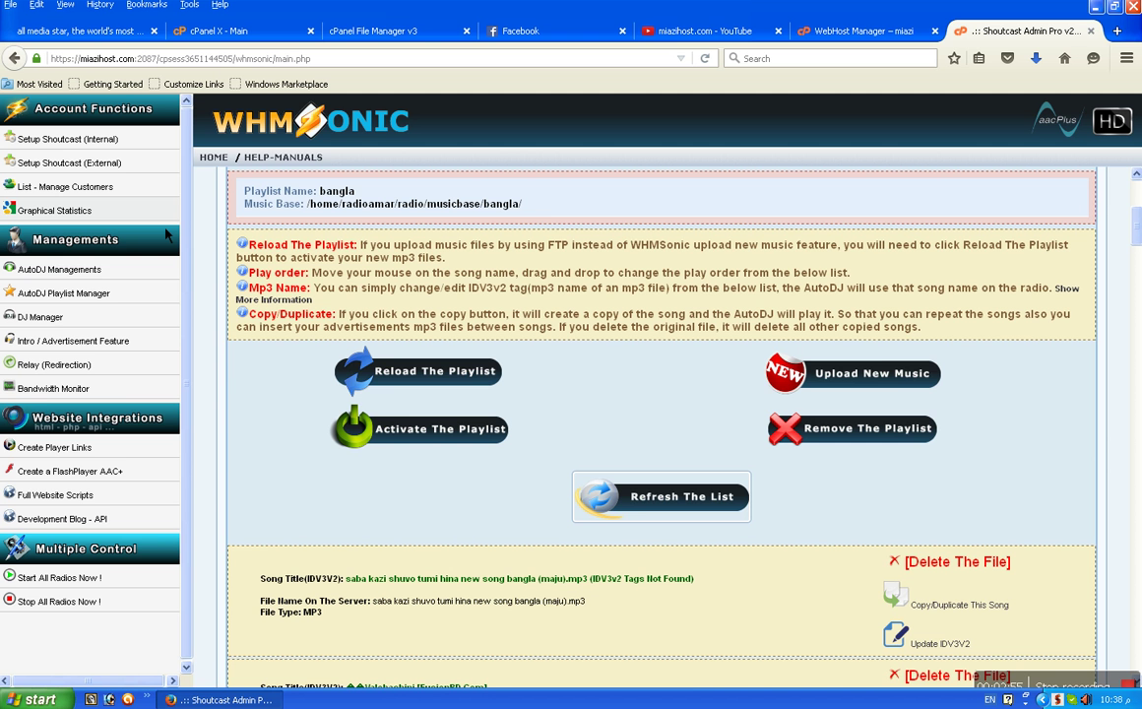
left_click(885, 391)
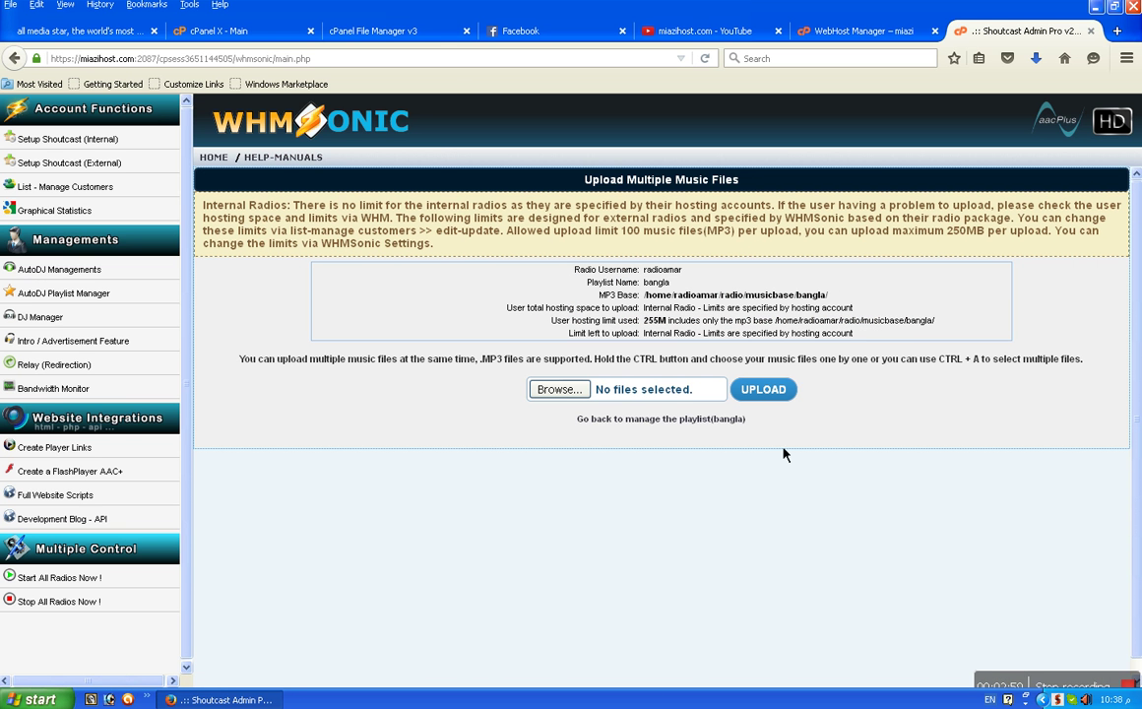
left_click(559, 390)
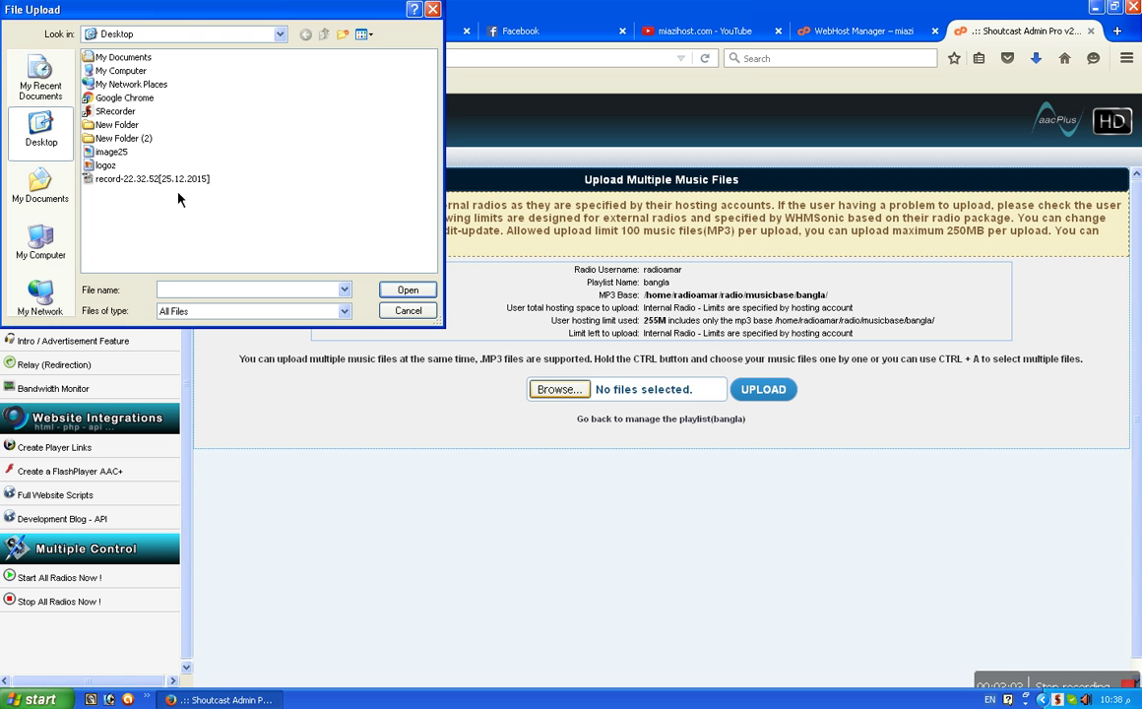
left_click(408, 310)
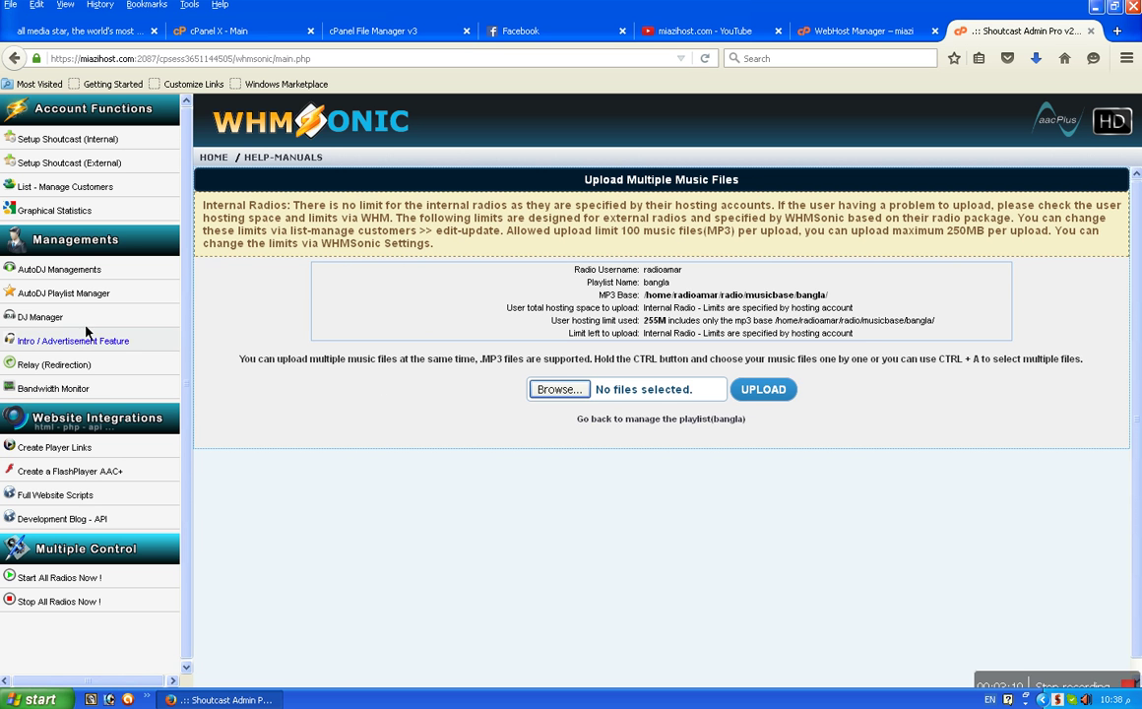
left_click(79, 293)
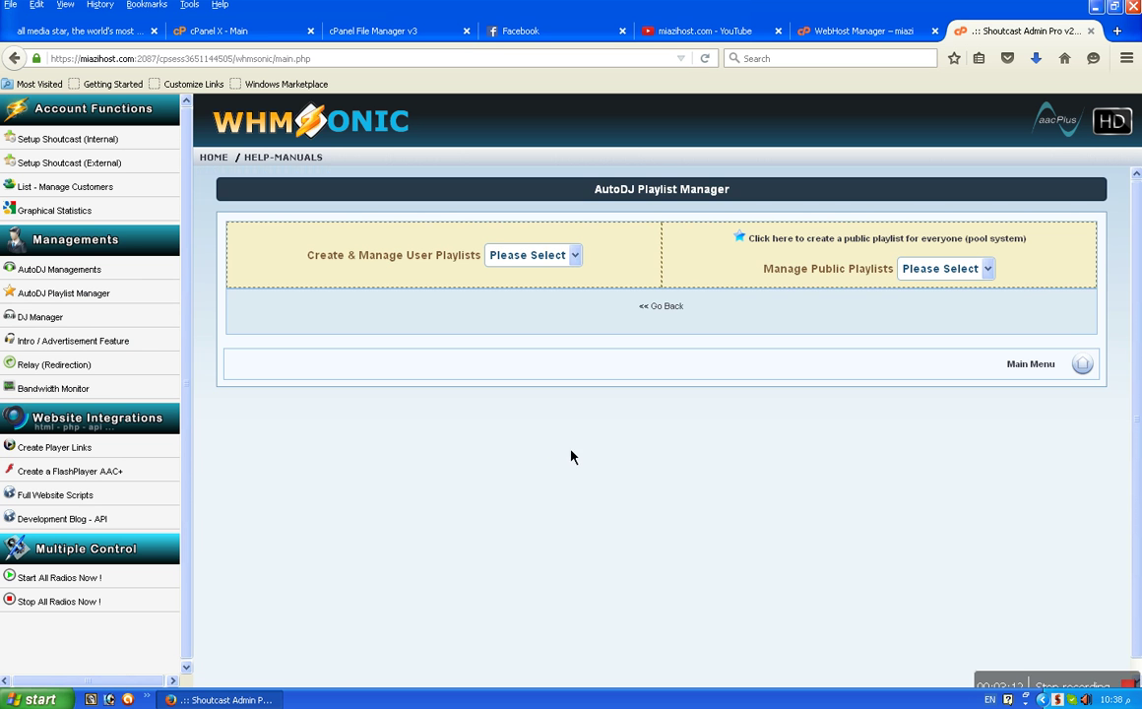
left_click(566, 239)
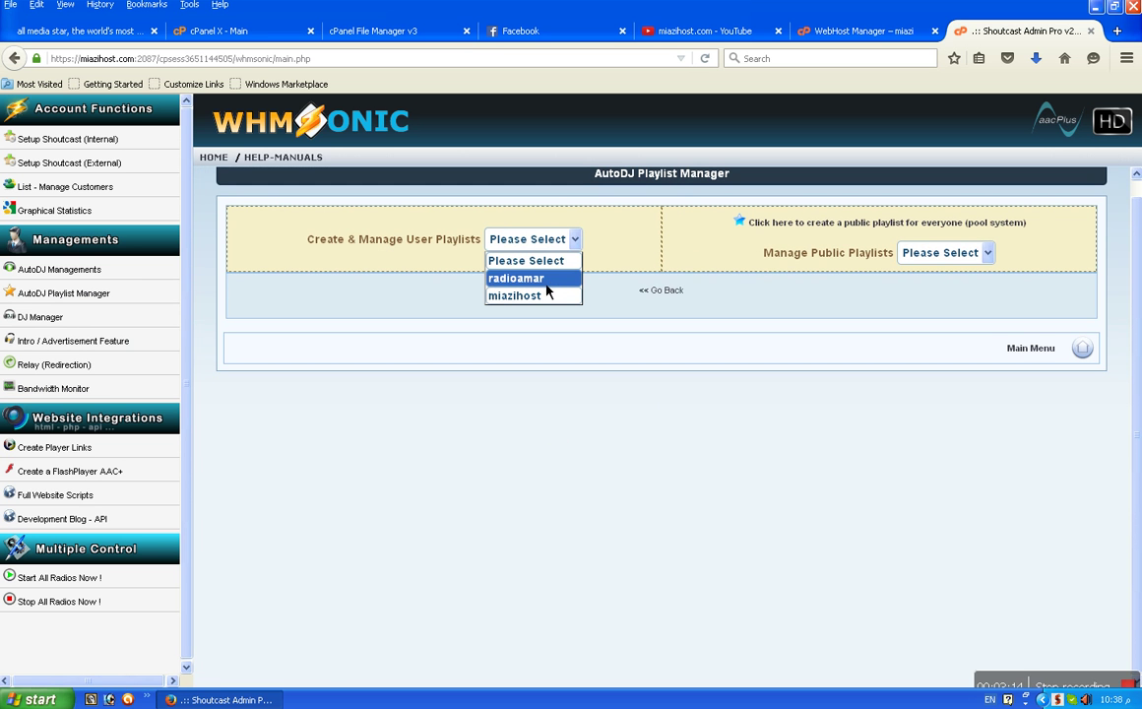
left_click(536, 277)
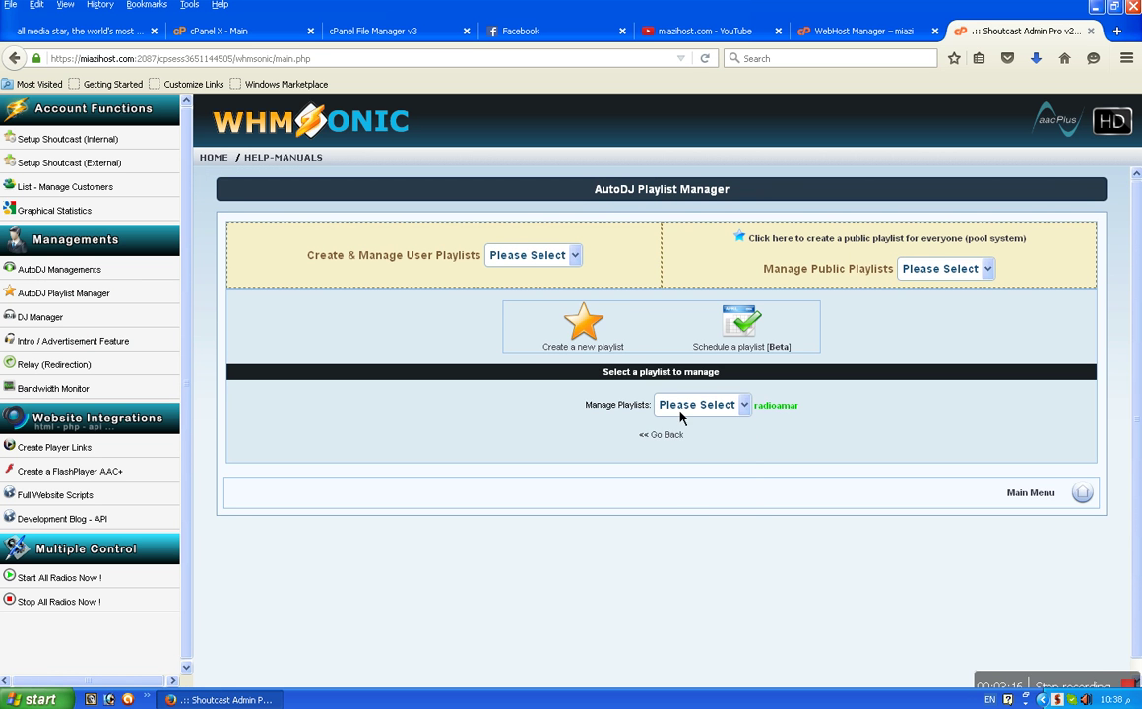
left_click(697, 405)
left_click(673, 478)
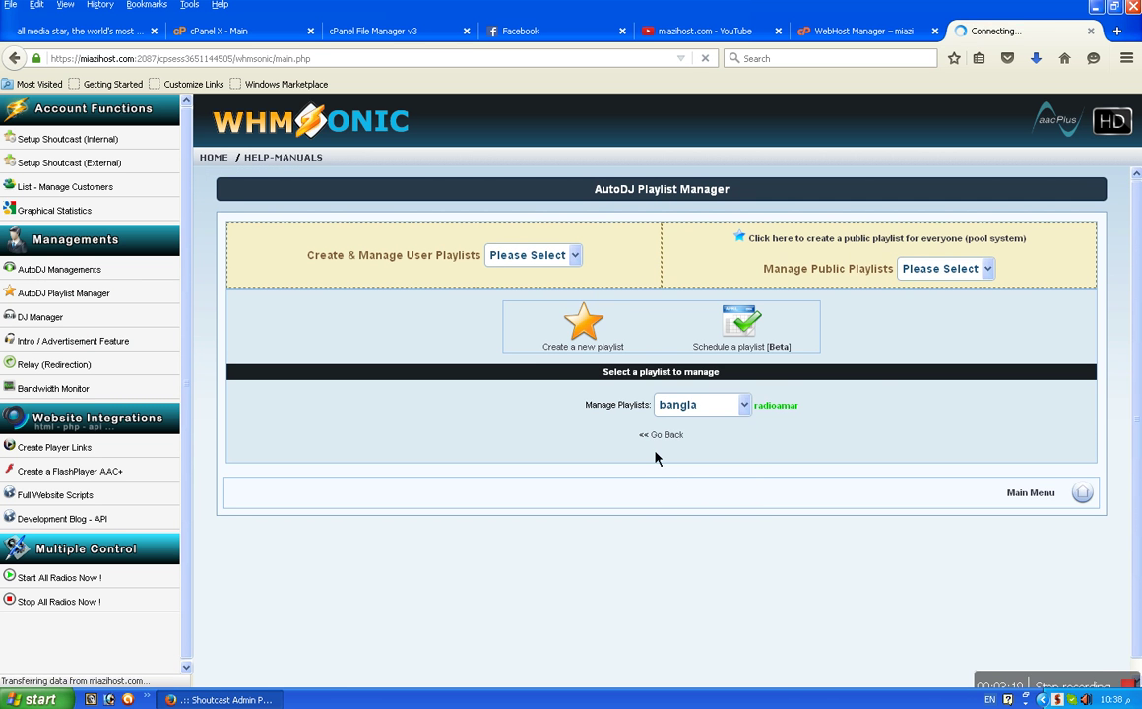
scroll(446, 563, "down", 4)
scroll(446, 562, "down", 2)
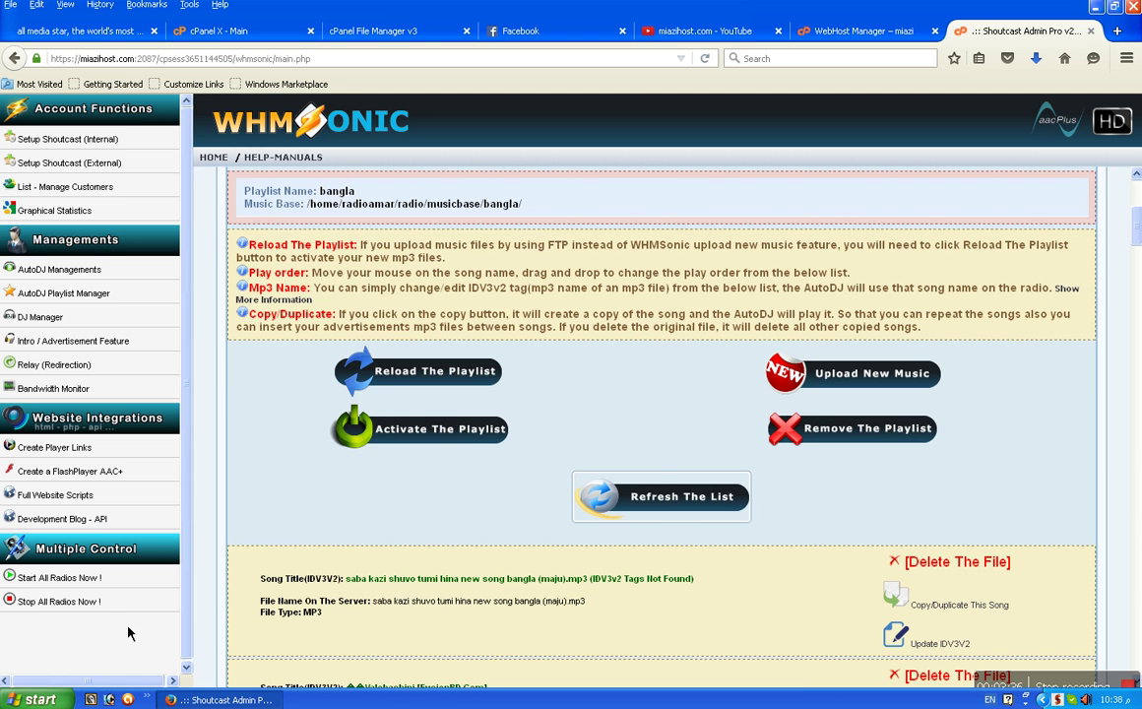
- Run Start All Radios Now! from the Multiple Control section
left_click(98, 578)
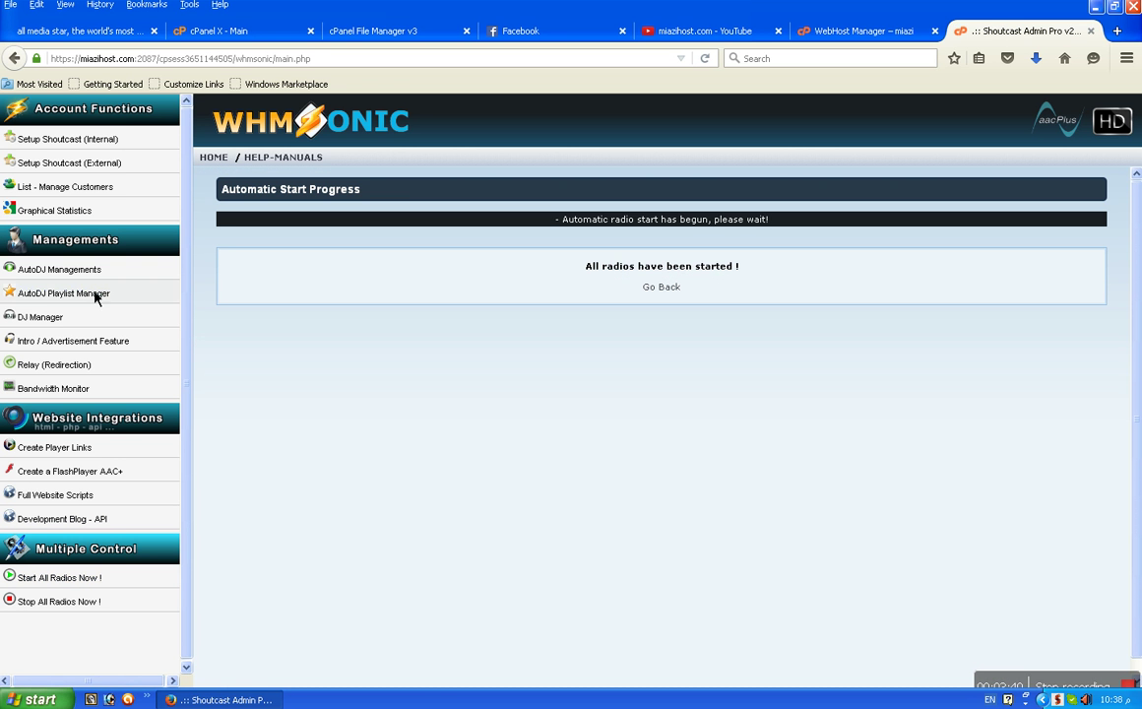
left_click(92, 581)
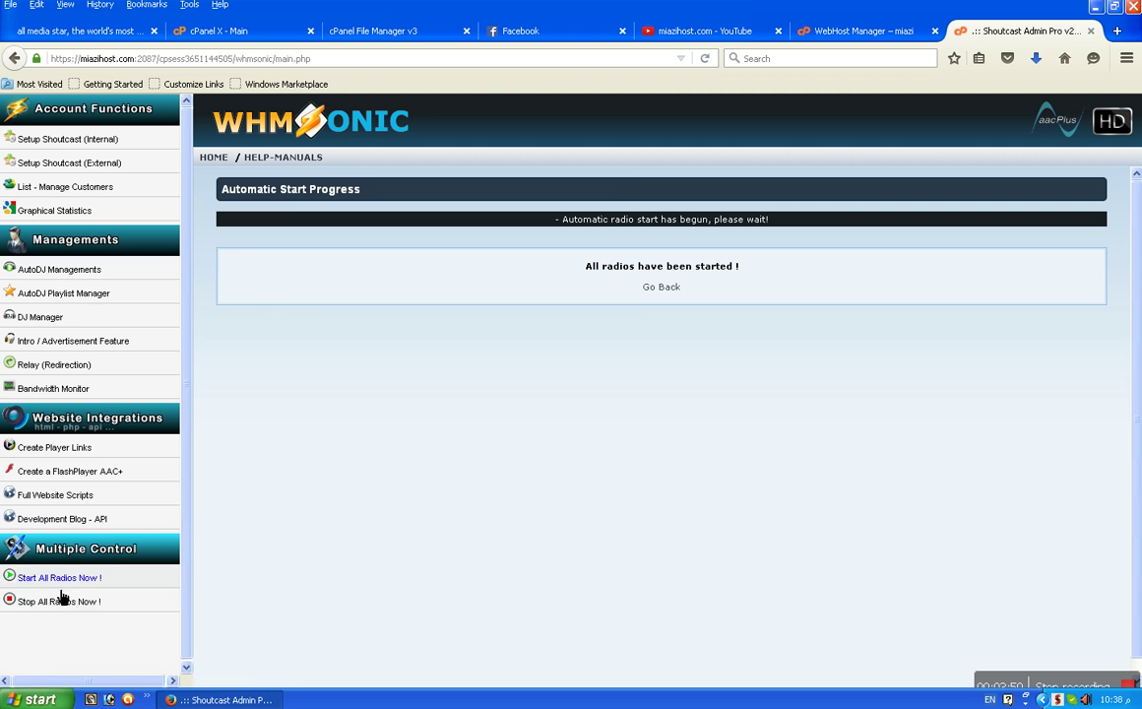
- Generate an AAC+ Flash player for the radioamar radio account
left_click(65, 479)
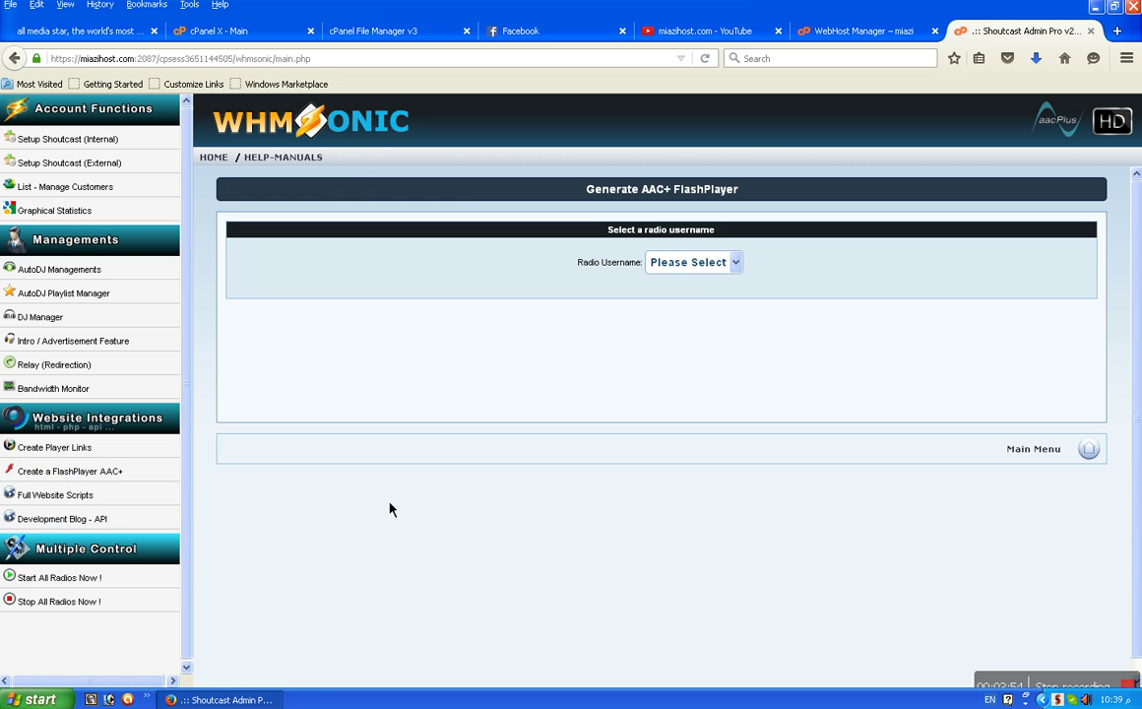
left_click(694, 262)
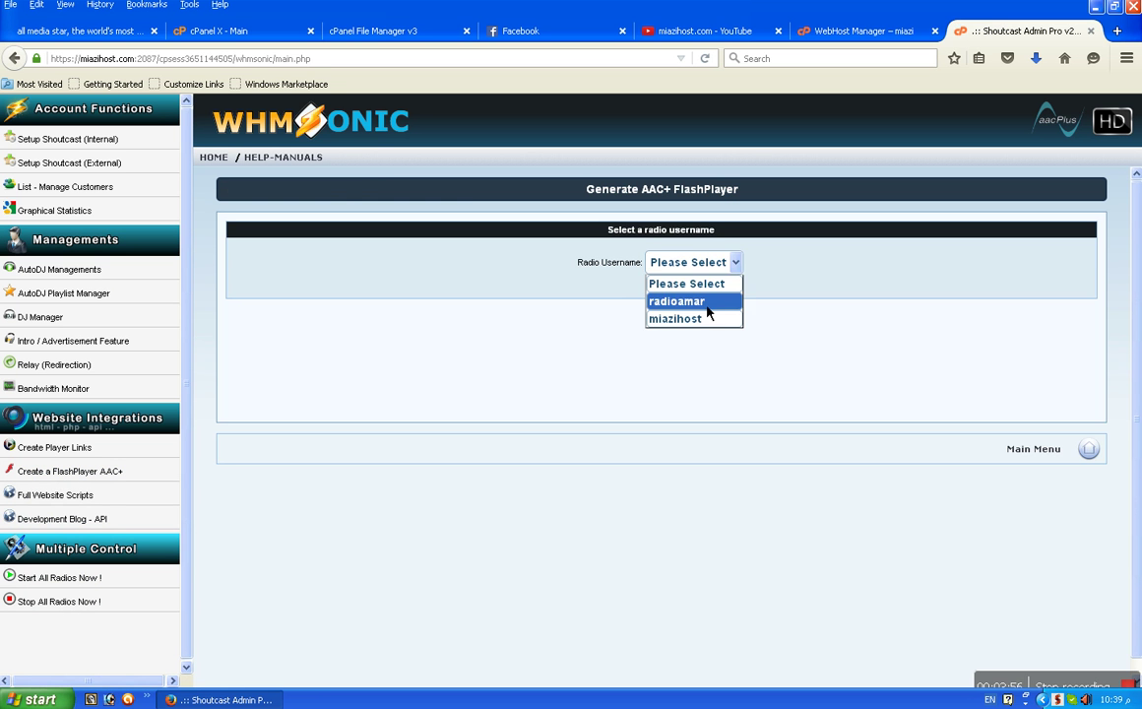
left_click(704, 299)
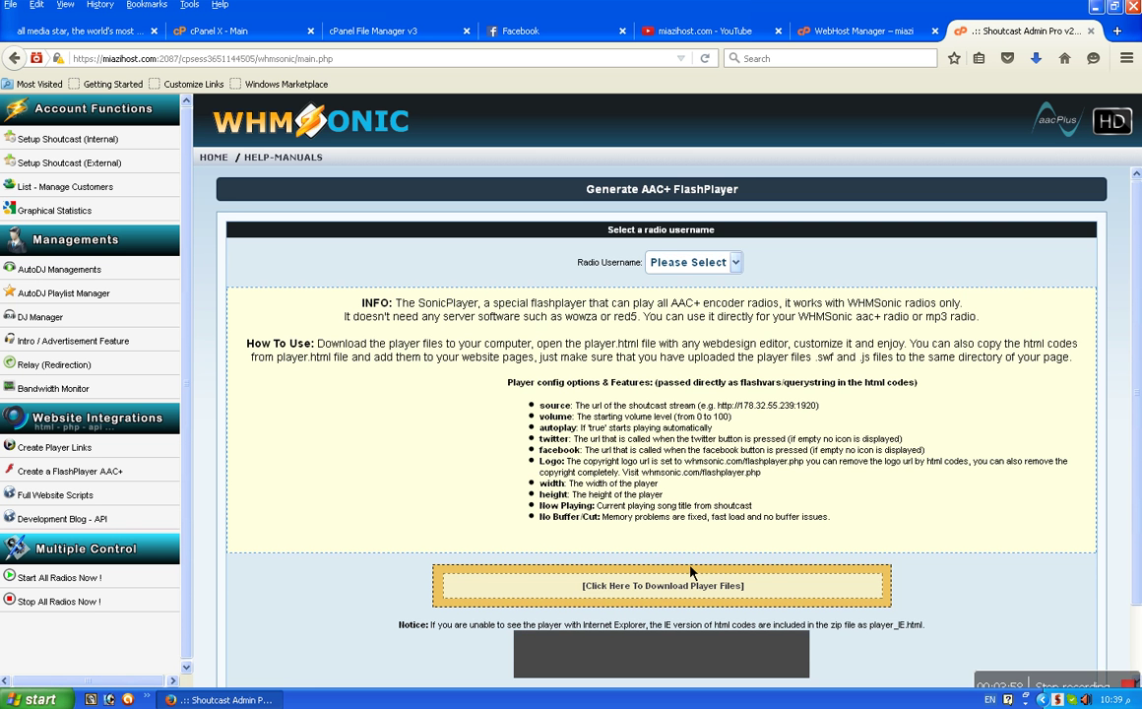
scroll(622, 591, "down", 2)
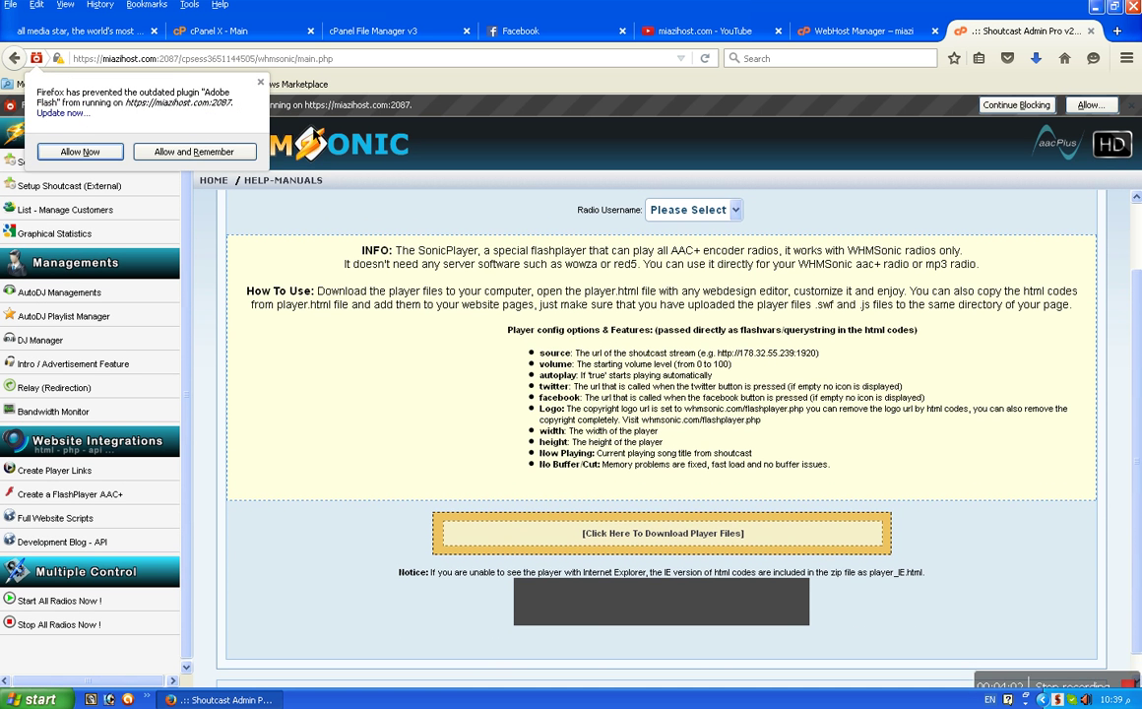
- Allow Flash, play radioamar's live stream in the player, then mute it
left_click(227, 149)
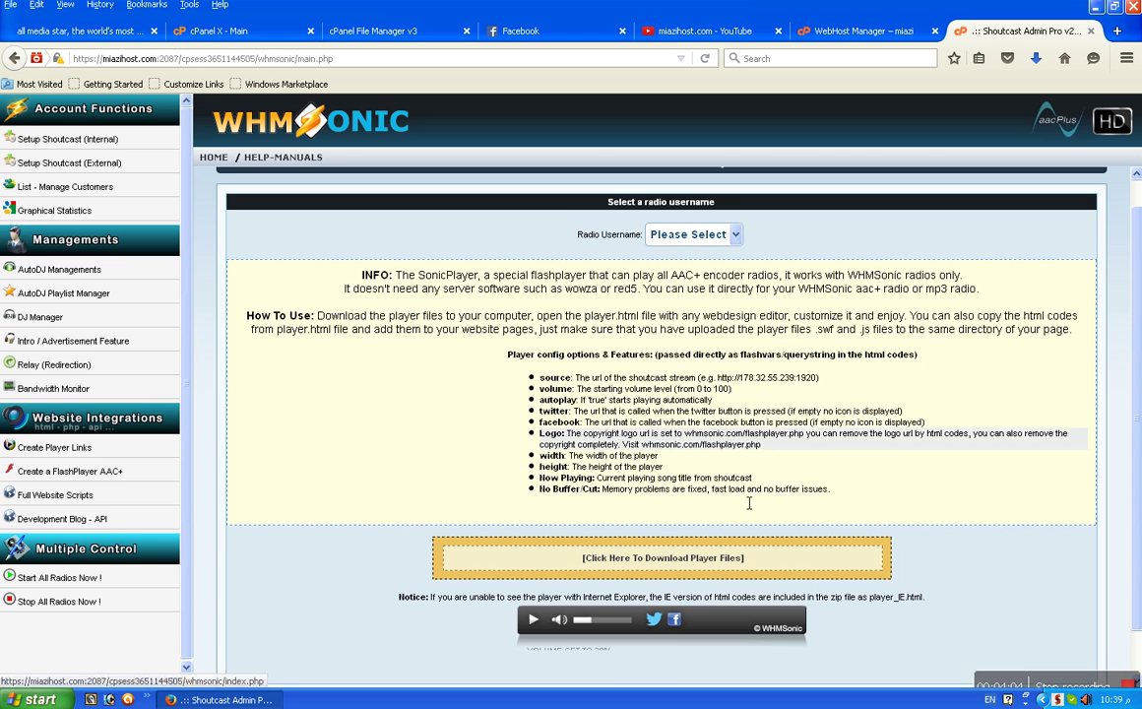
scroll(748, 503, "down", 1)
left_click(532, 571)
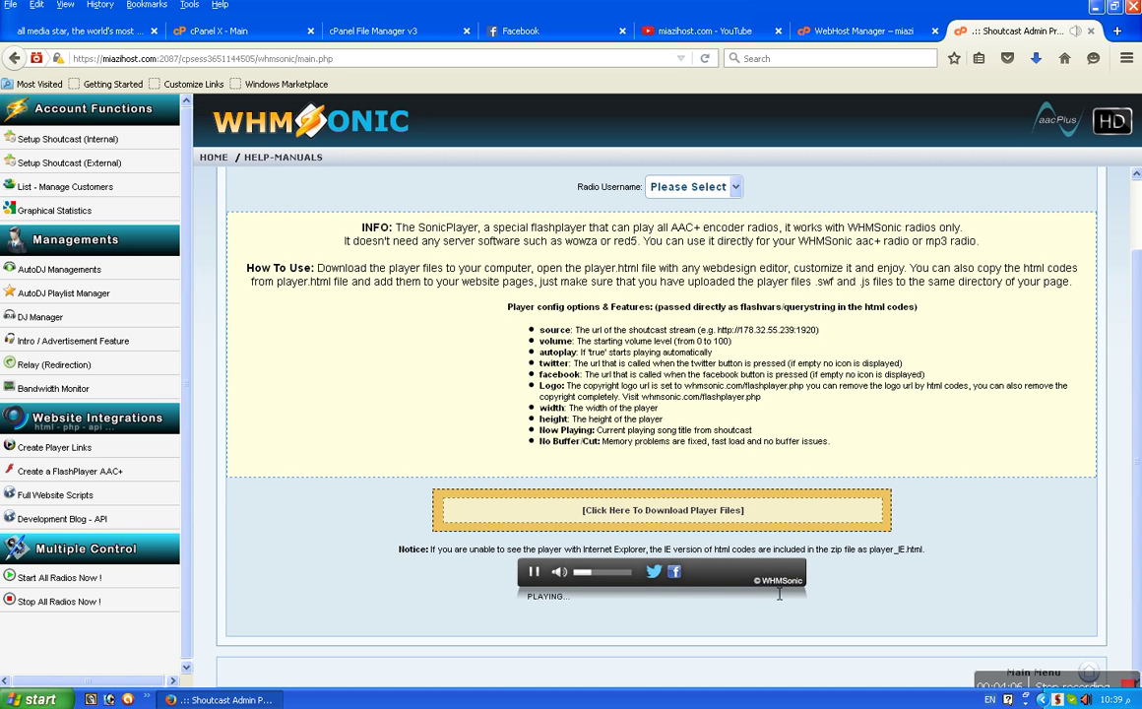
left_click(558, 572)
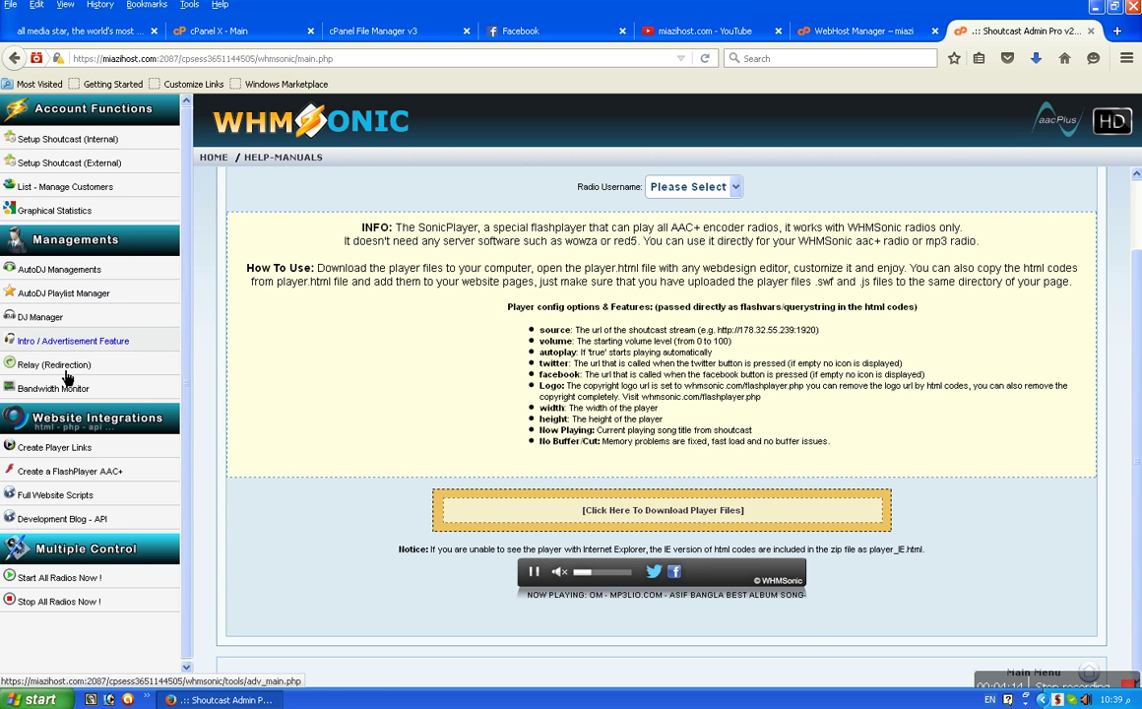
left_click(69, 264)
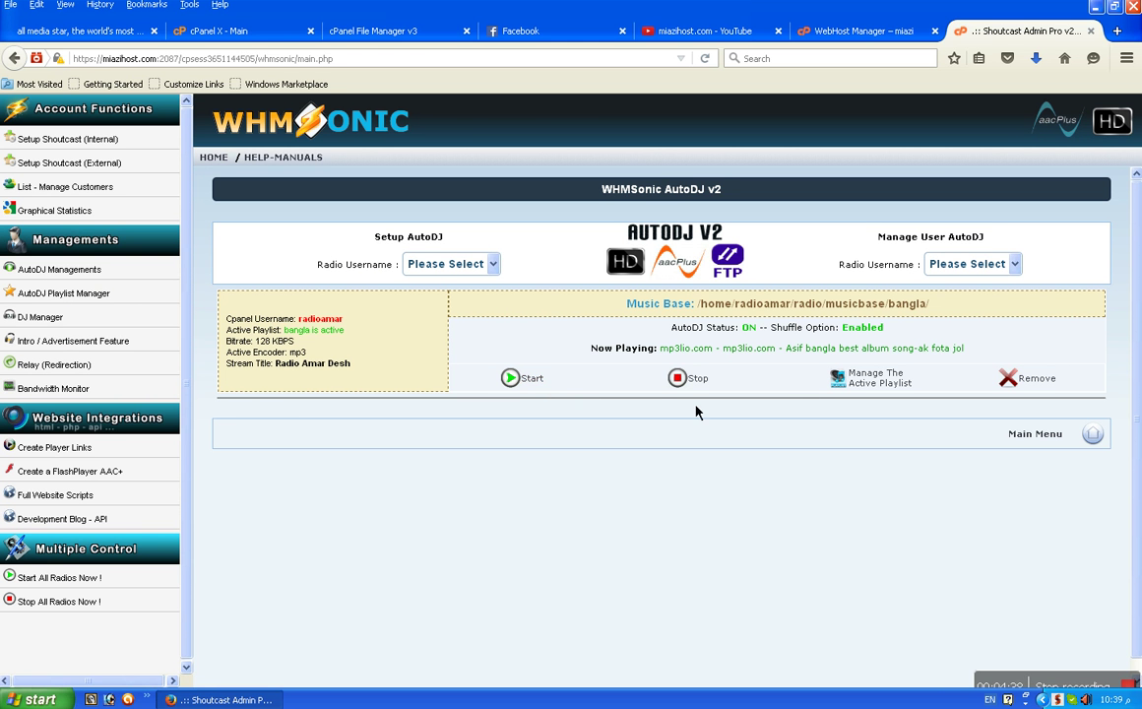
- Check the bangla playlist's songs in the AutoDJ Playlist Manager, then return to WHM home
left_click(893, 393)
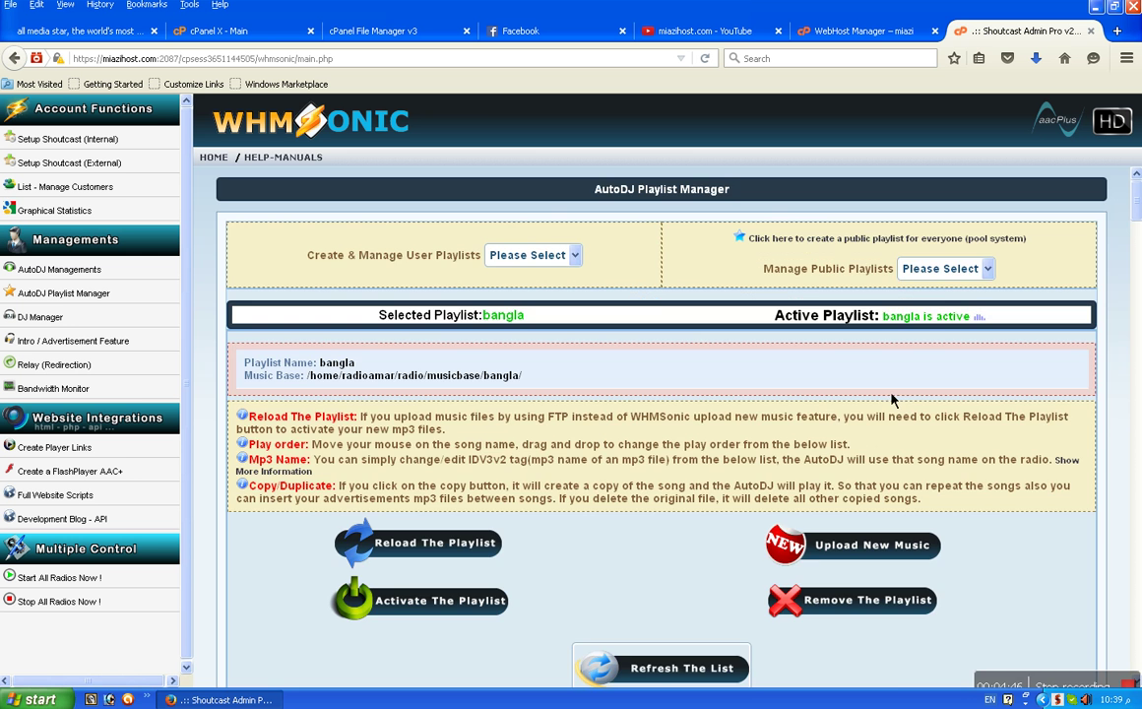
scroll(858, 465, "down", 5)
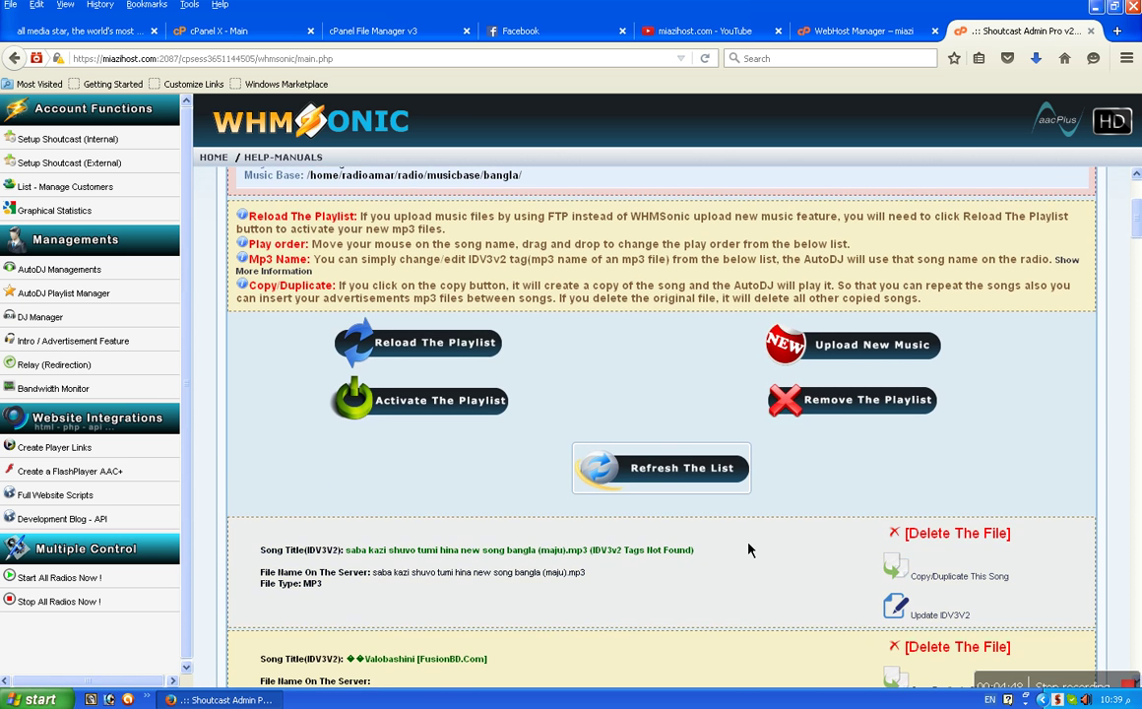
scroll(733, 542, "down", 4)
scroll(666, 550, "up", 10)
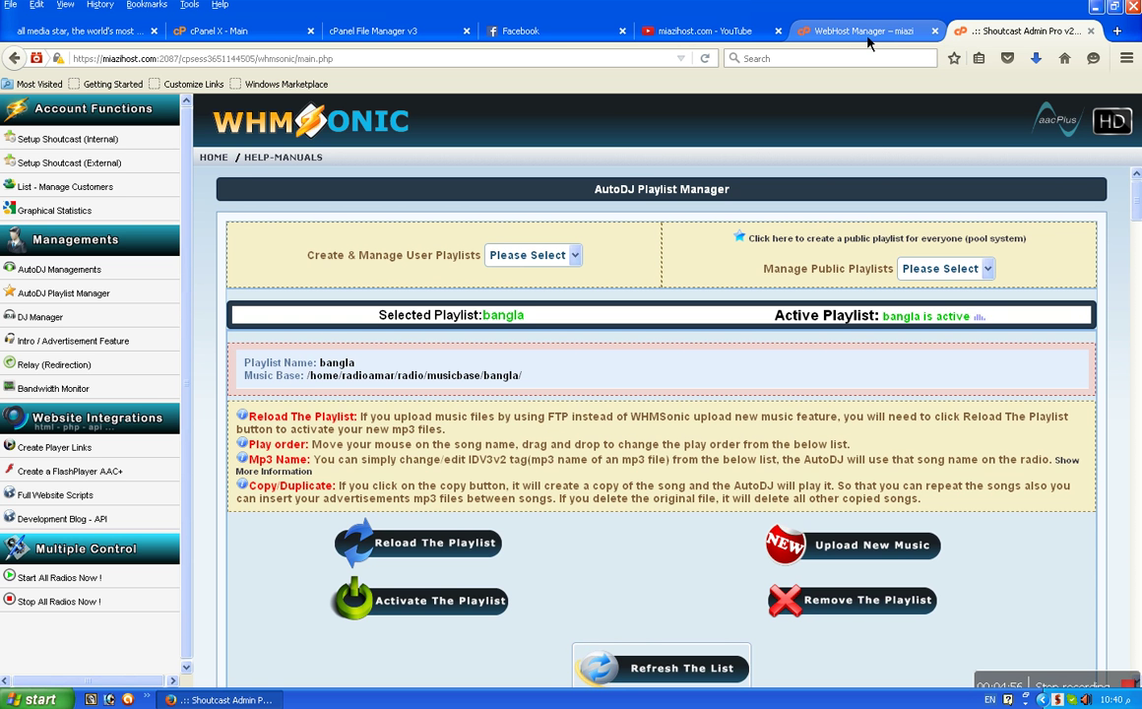
left_click(866, 30)
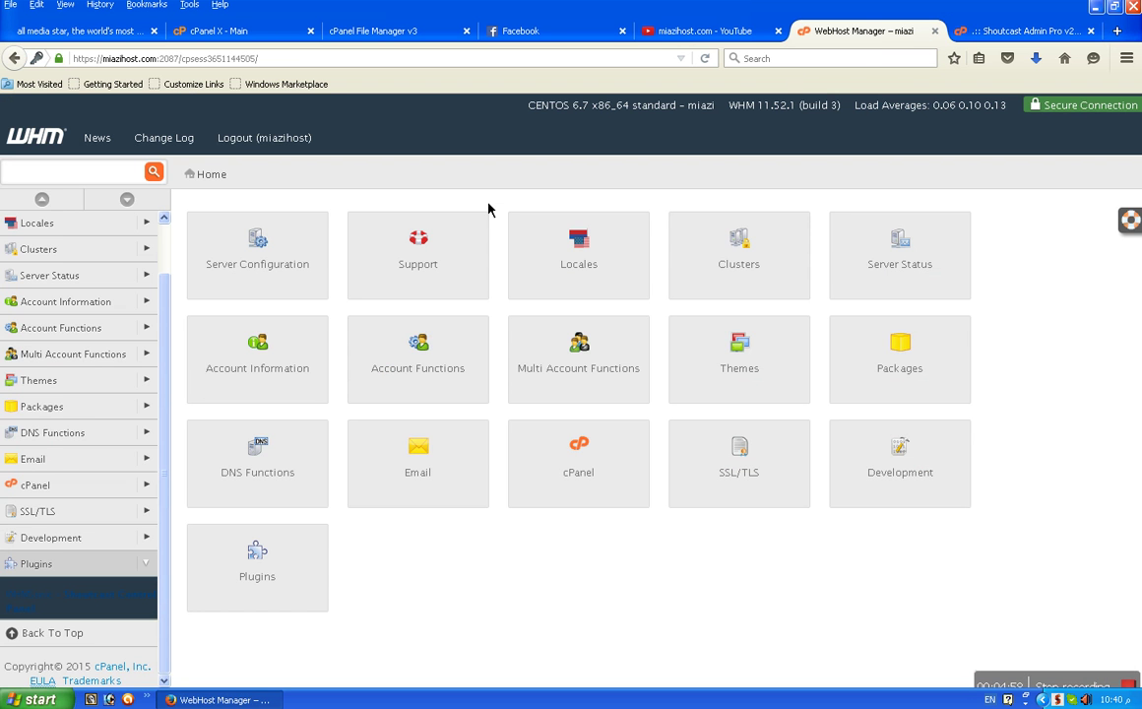
- Open radioamar's cPanel from WHM's List Accounts and expand the connection-risk warning
left_click(150, 302)
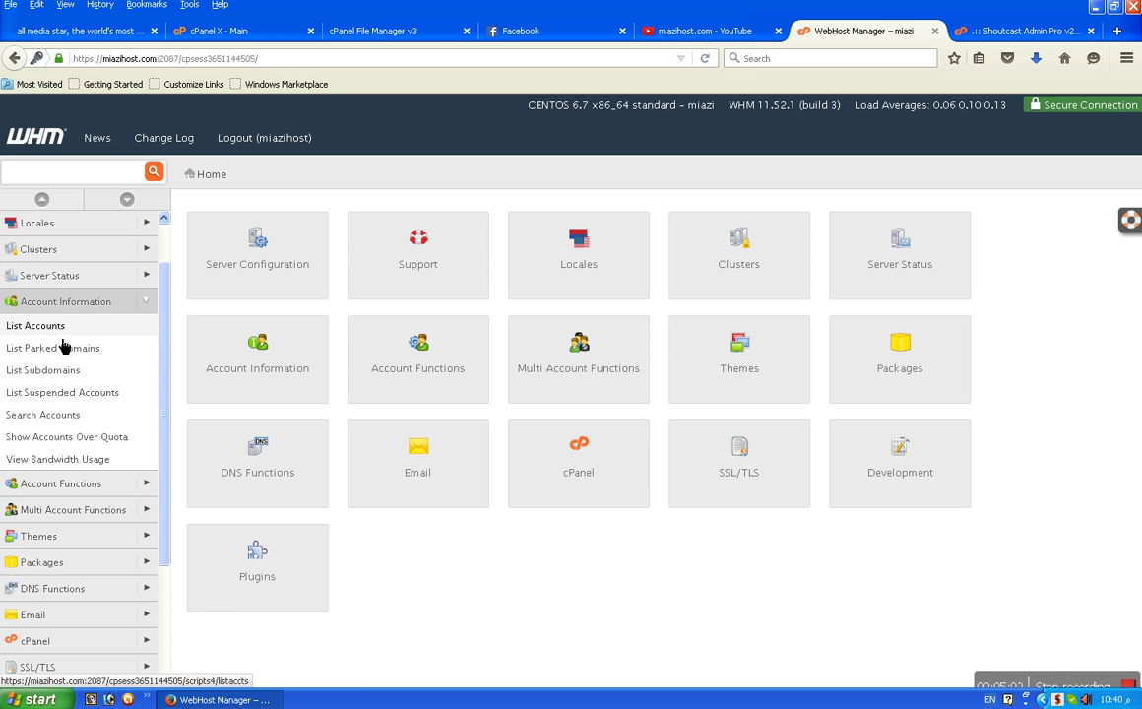
left_click(30, 328)
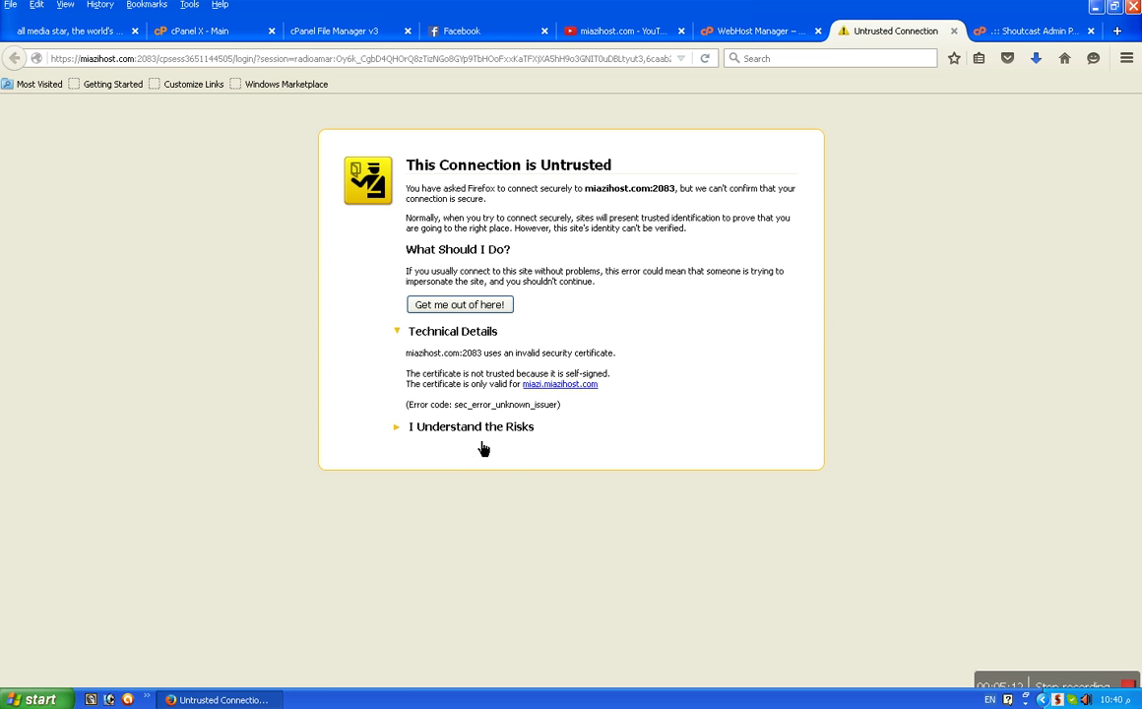
left_click(481, 445)
- Permanently accept the cPanel site's certificate exception and dismiss the welcome prompt
left_click(473, 527)
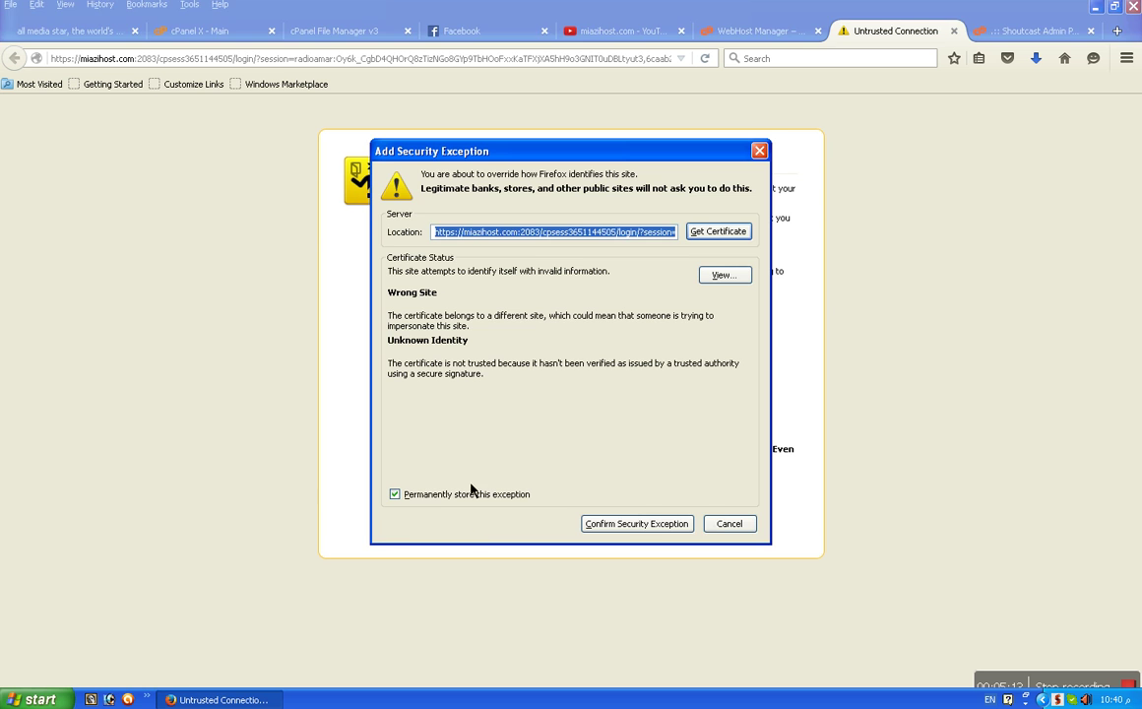
left_click(646, 528)
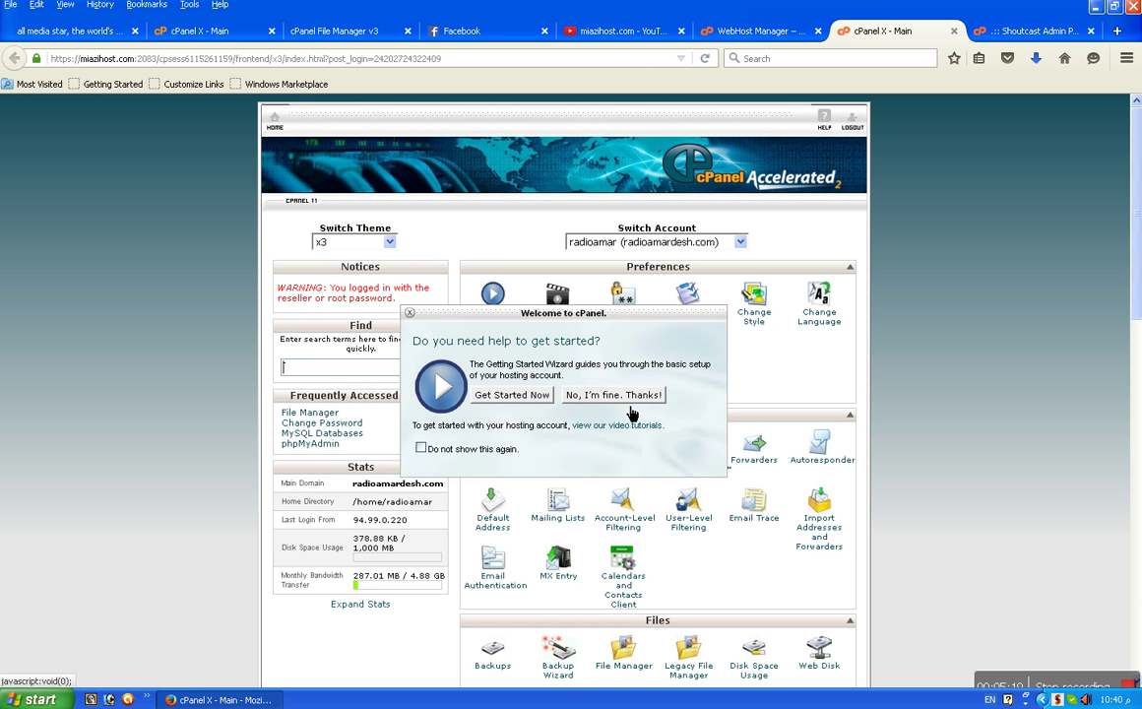
left_click(613, 395)
- Find WHMSonic ShoutCast Admin Pro under Software and Services, then close the old Shoutcast admin page
scroll(667, 502, "down", 2)
scroll(667, 502, "down", 2)
scroll(711, 518, "down", 3)
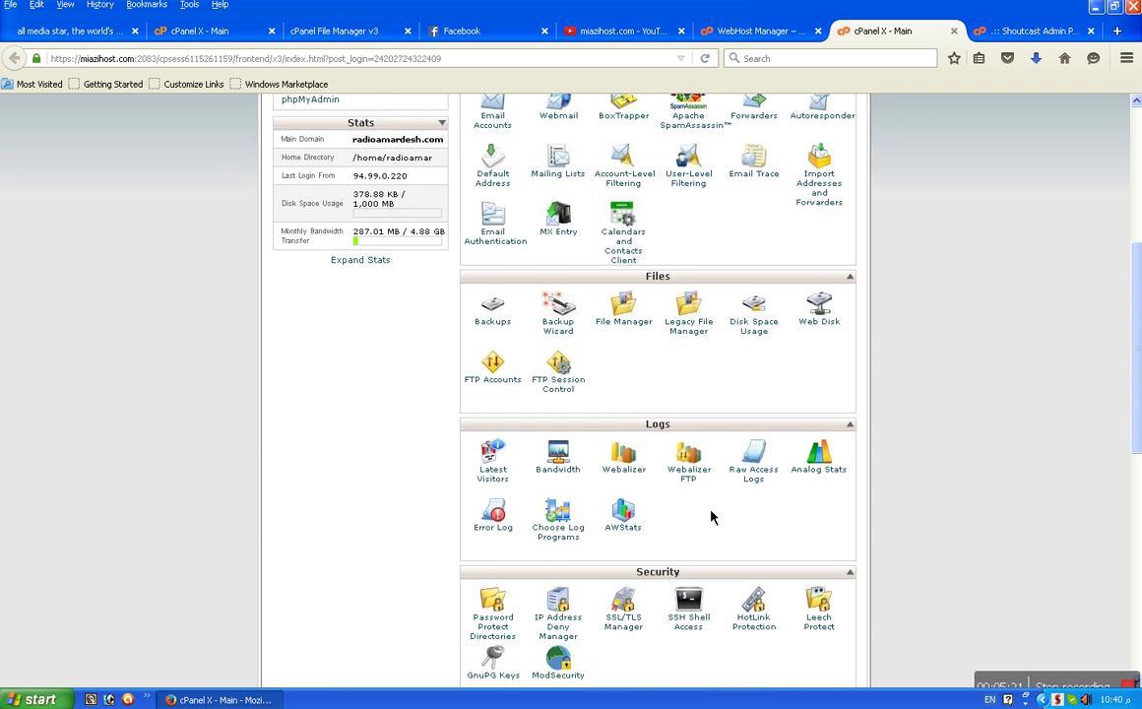
scroll(711, 518, "down", 5)
scroll(787, 561, "down", 4)
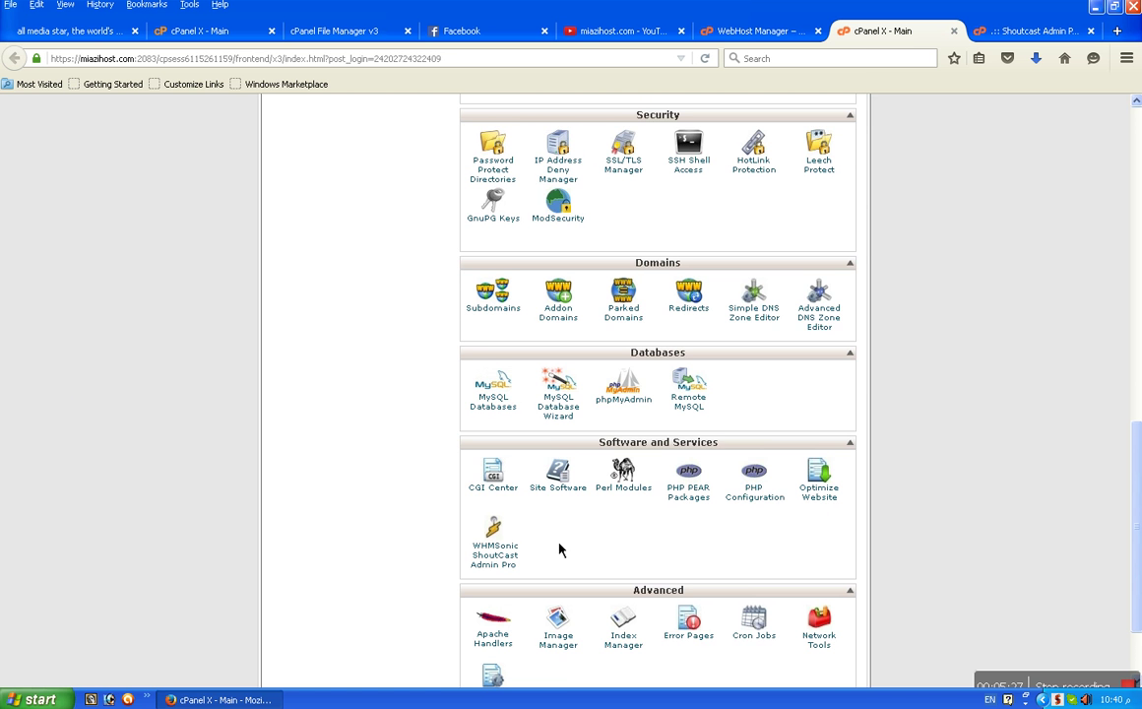
scroll(982, 561, "up", 7)
scroll(982, 561, "up", 5)
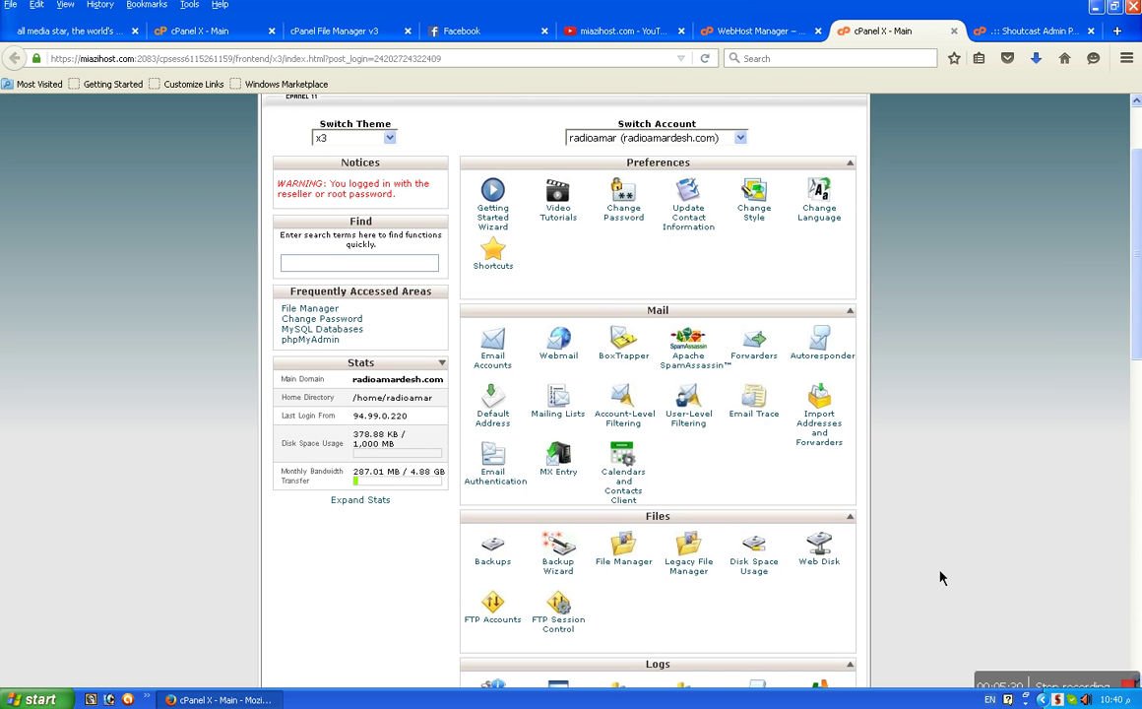
scroll(886, 551, "up", 2)
scroll(735, 555, "down", 5)
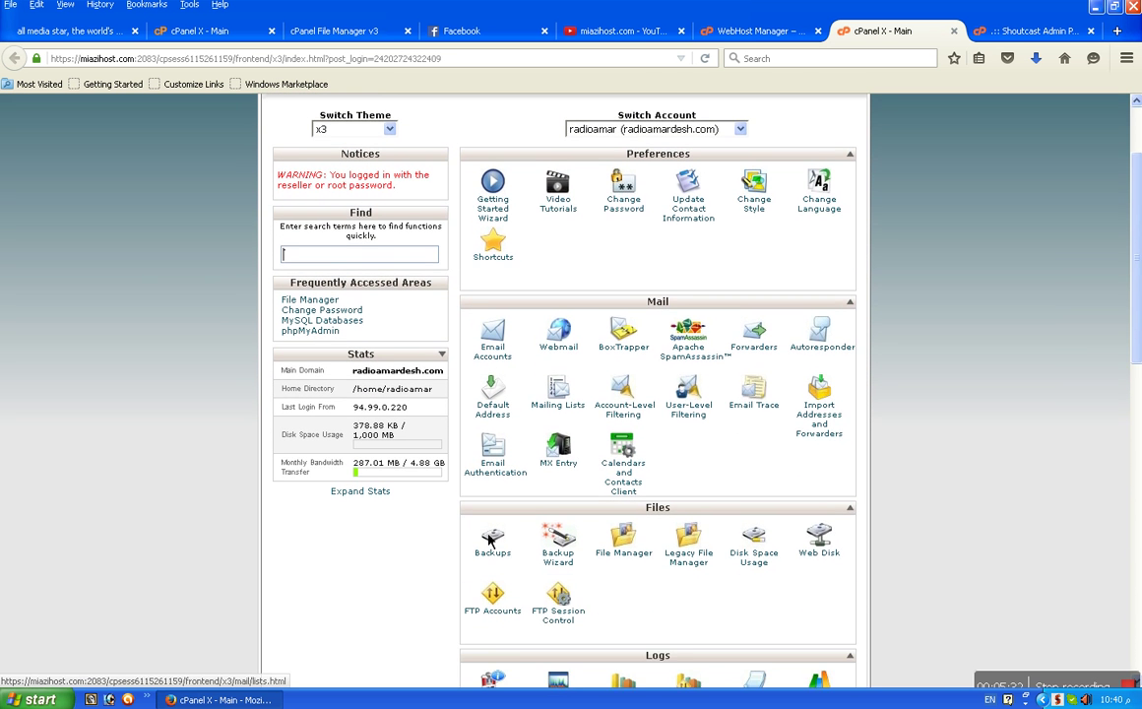
scroll(502, 541, "down", 3)
scroll(502, 541, "down", 5)
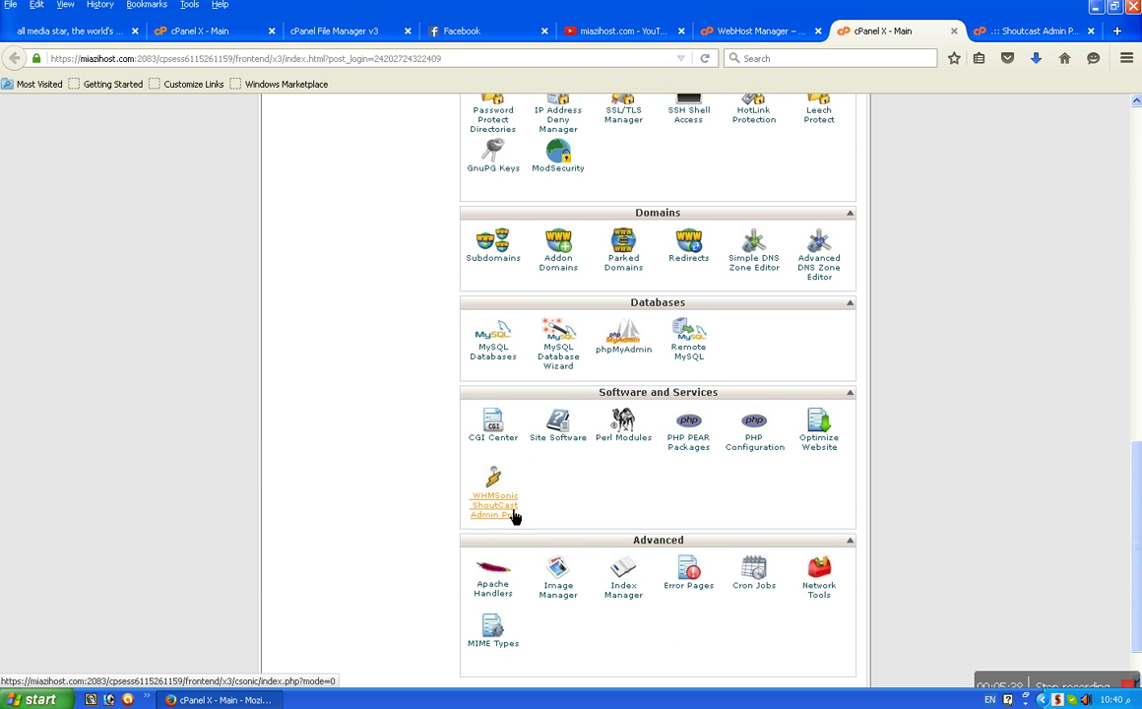
left_click(513, 516)
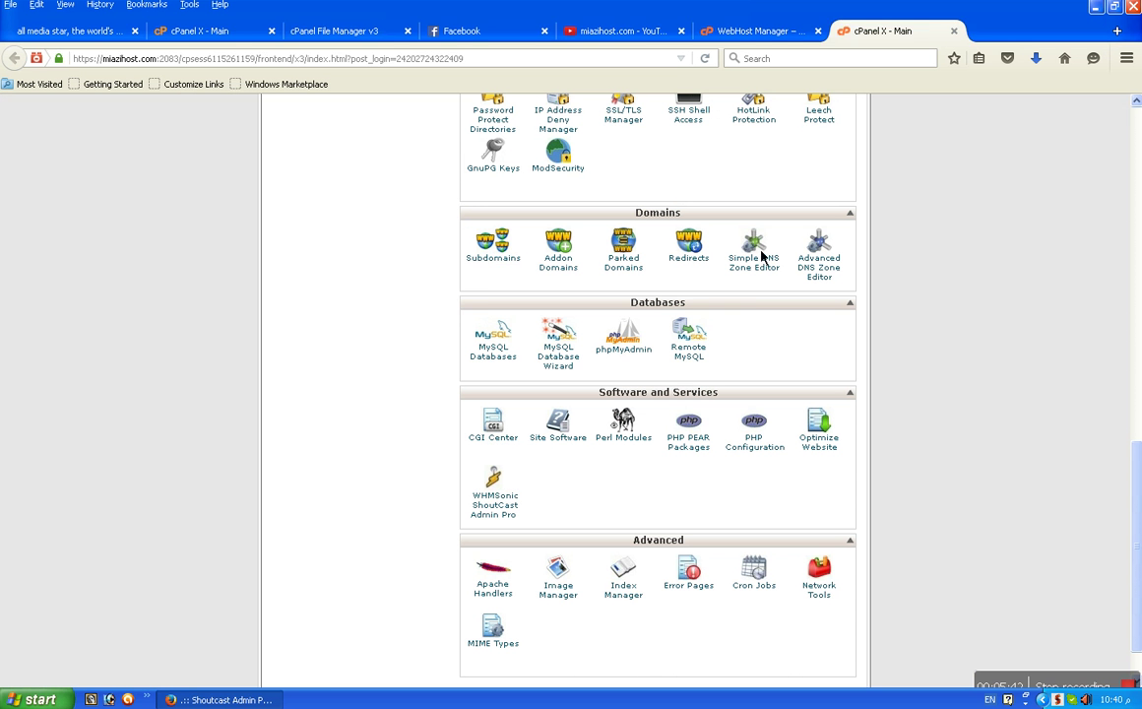
left_click(1090, 31)
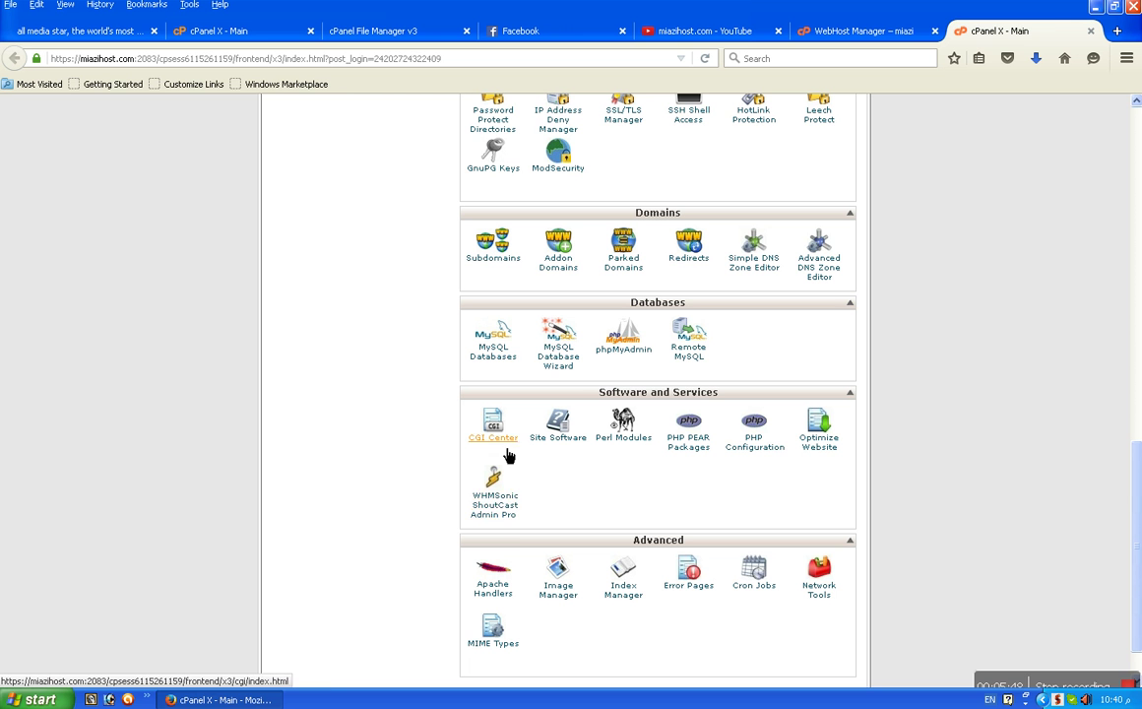
- Open WHMSonic ShoutCast Admin Pro for radioamar and review its Live Statistics and Song History
left_click(510, 522)
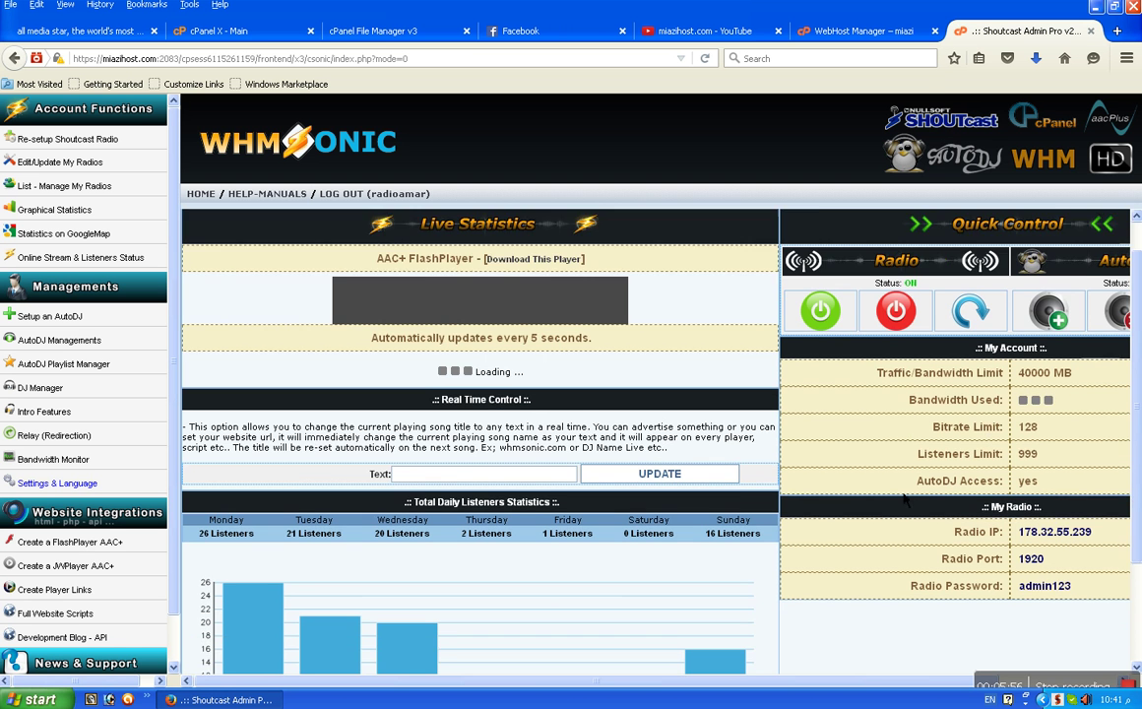
scroll(897, 502, "down", 2)
scroll(908, 433, "up", 2)
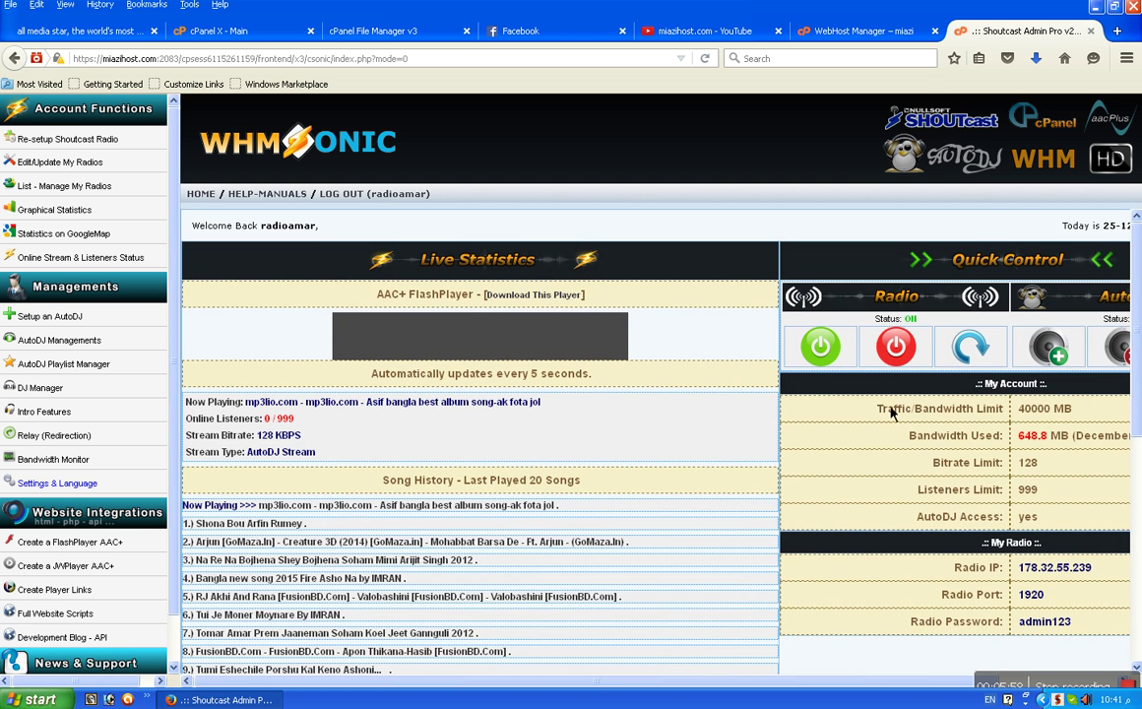
scroll(303, 600, "down", 4)
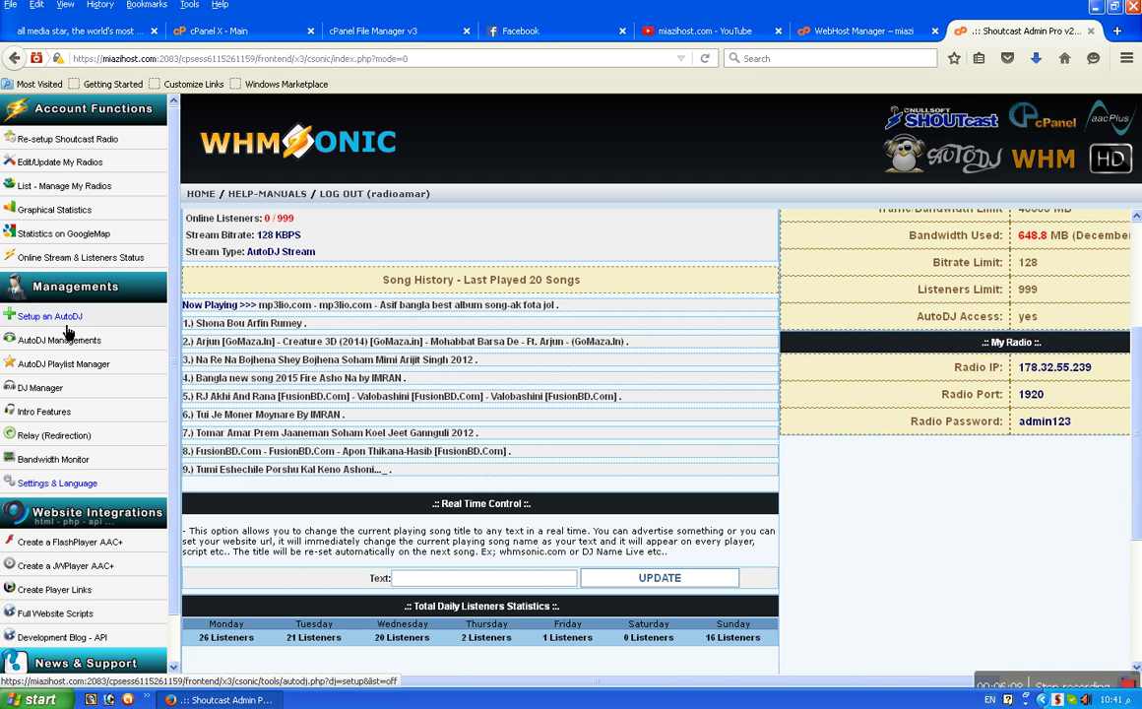
- Check in AutoDJ Managements that AutoDJ runs the bangla playlist, then bring up the AutoDJ Playlist Manager
left_click(61, 317)
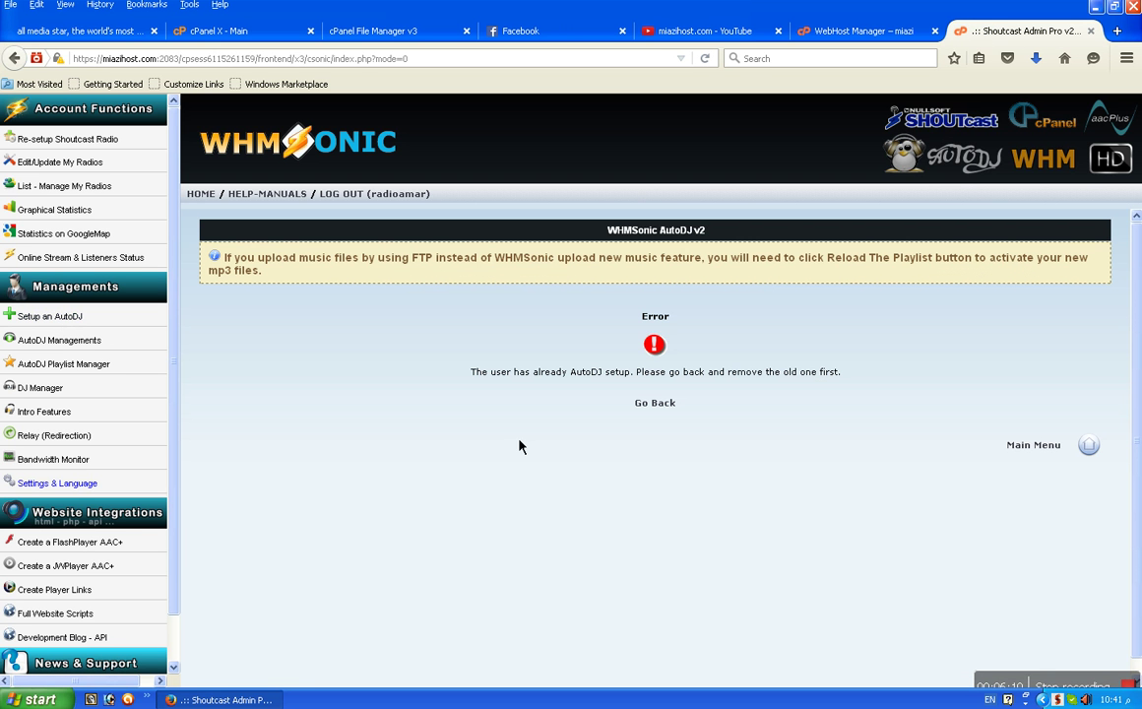
left_click(79, 337)
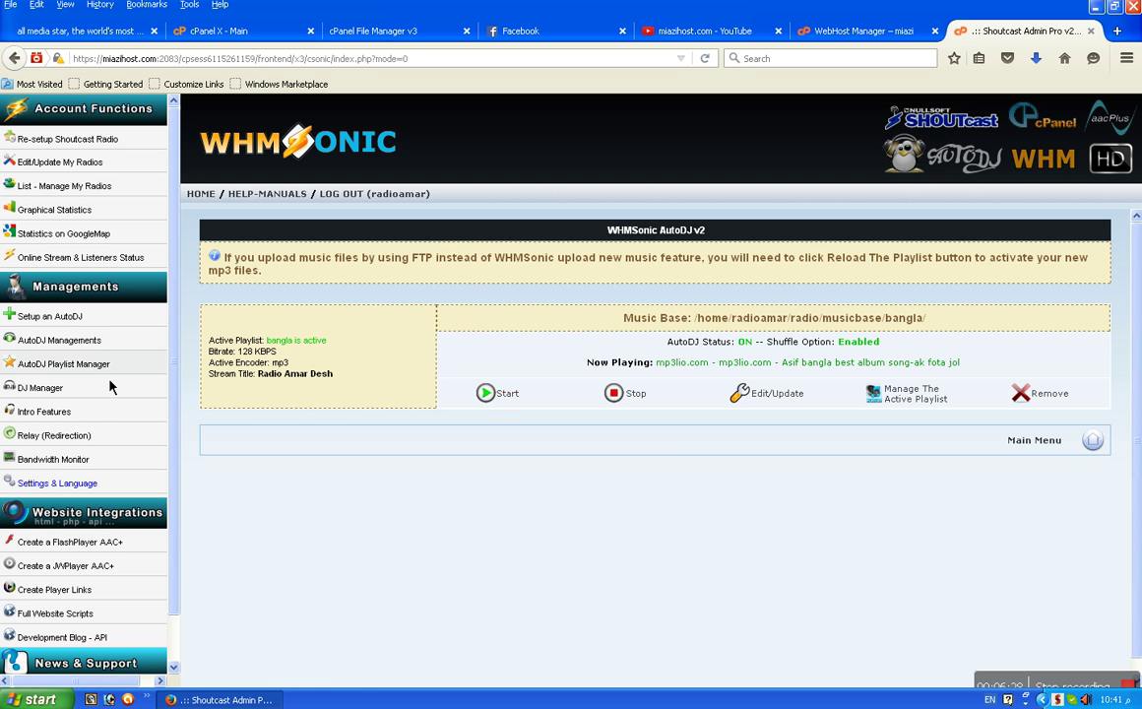
left_click(73, 363)
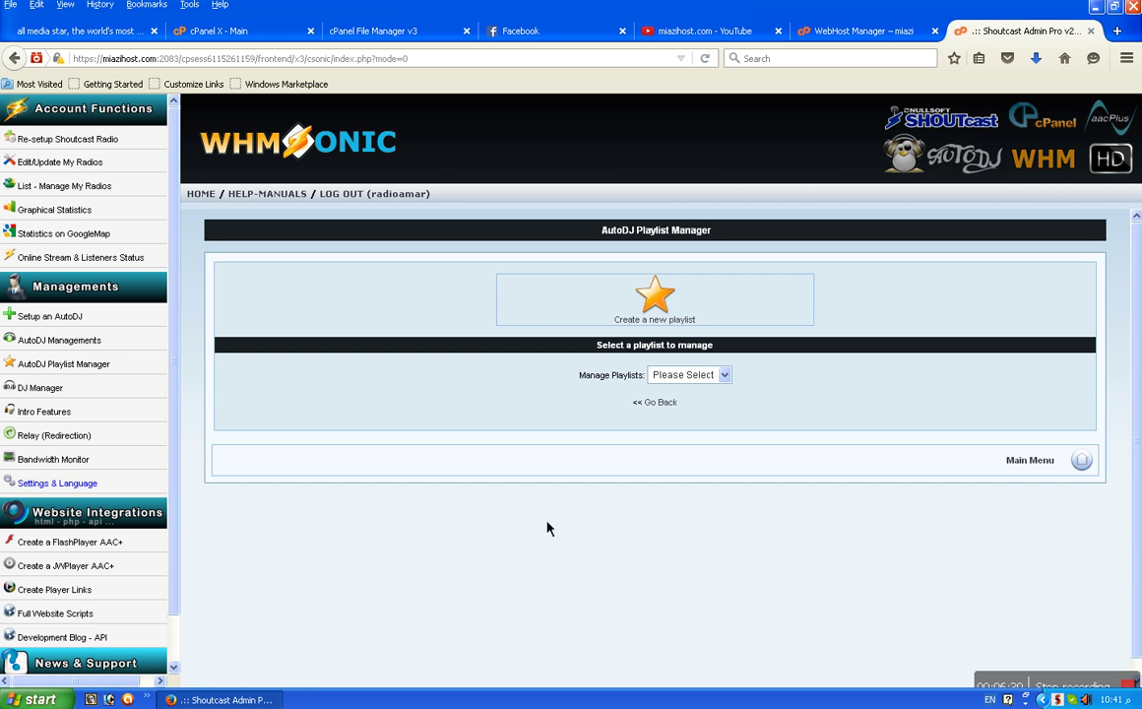
- Look through radio edit, re-setup, the playlist dropdown and DJ Manager, ending on List - Manage My Radios
left_click(79, 165)
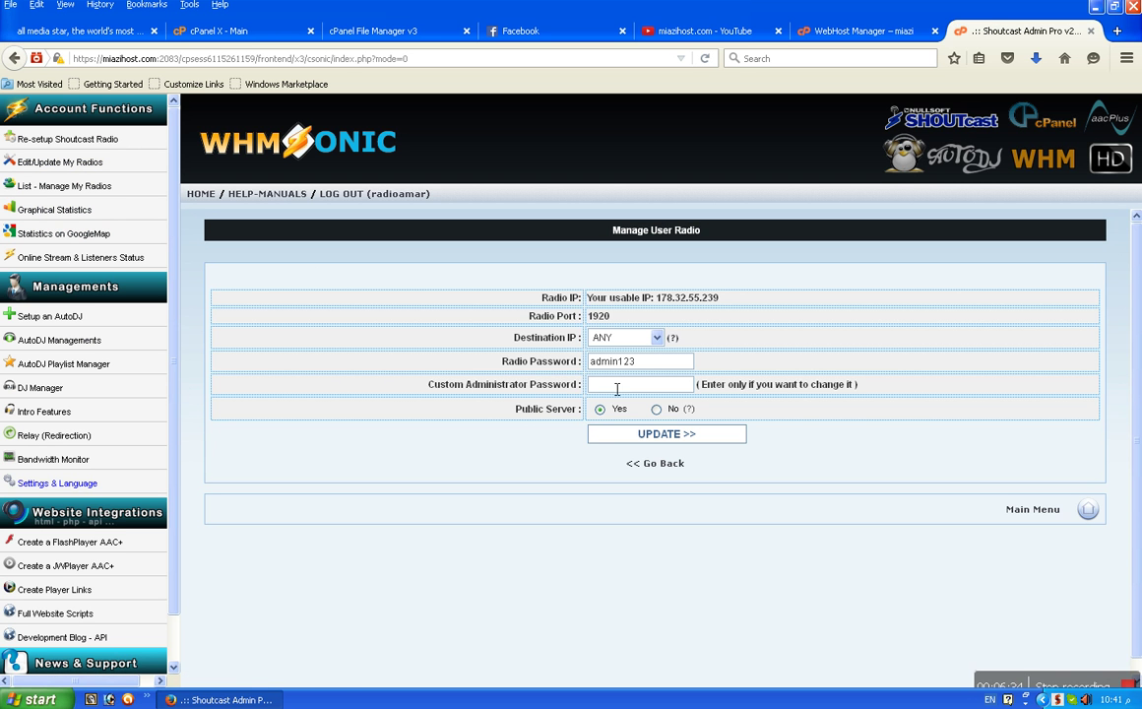
left_click(77, 160)
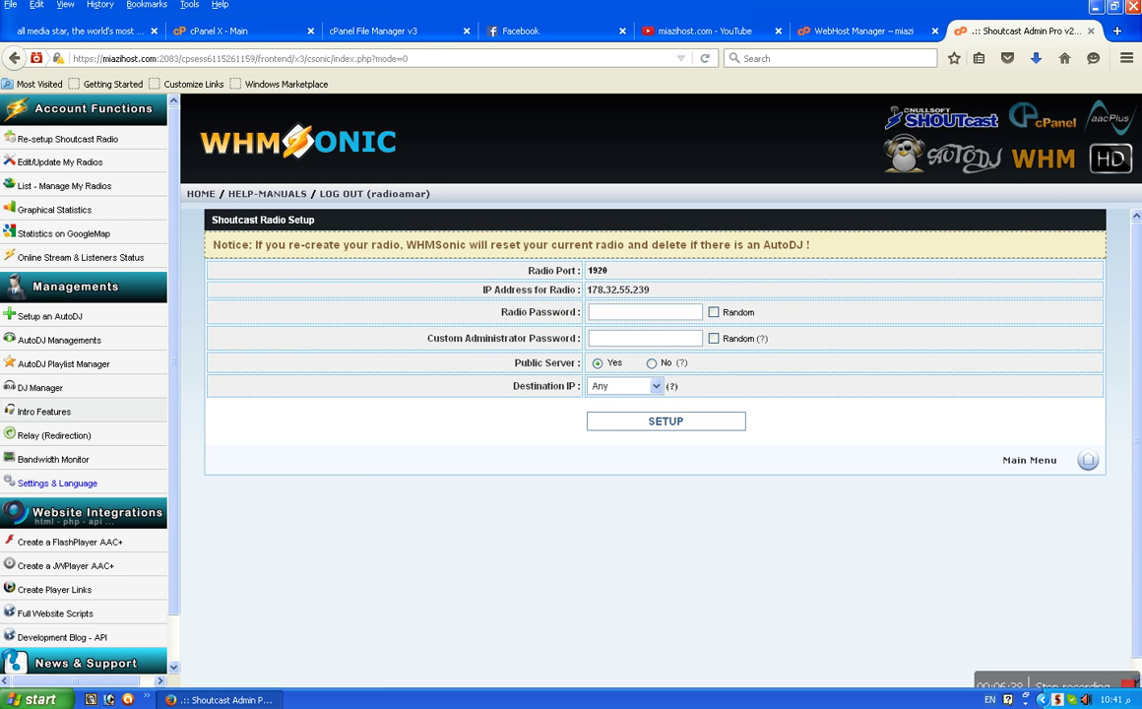
left_click(65, 378)
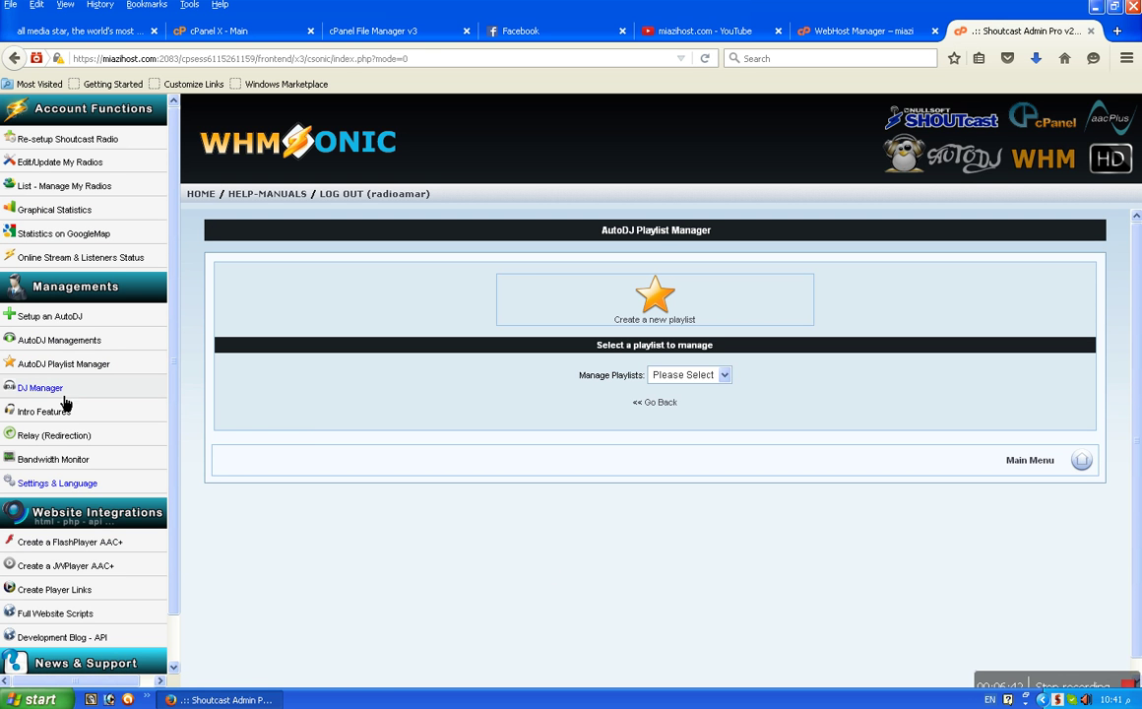
left_click(724, 375)
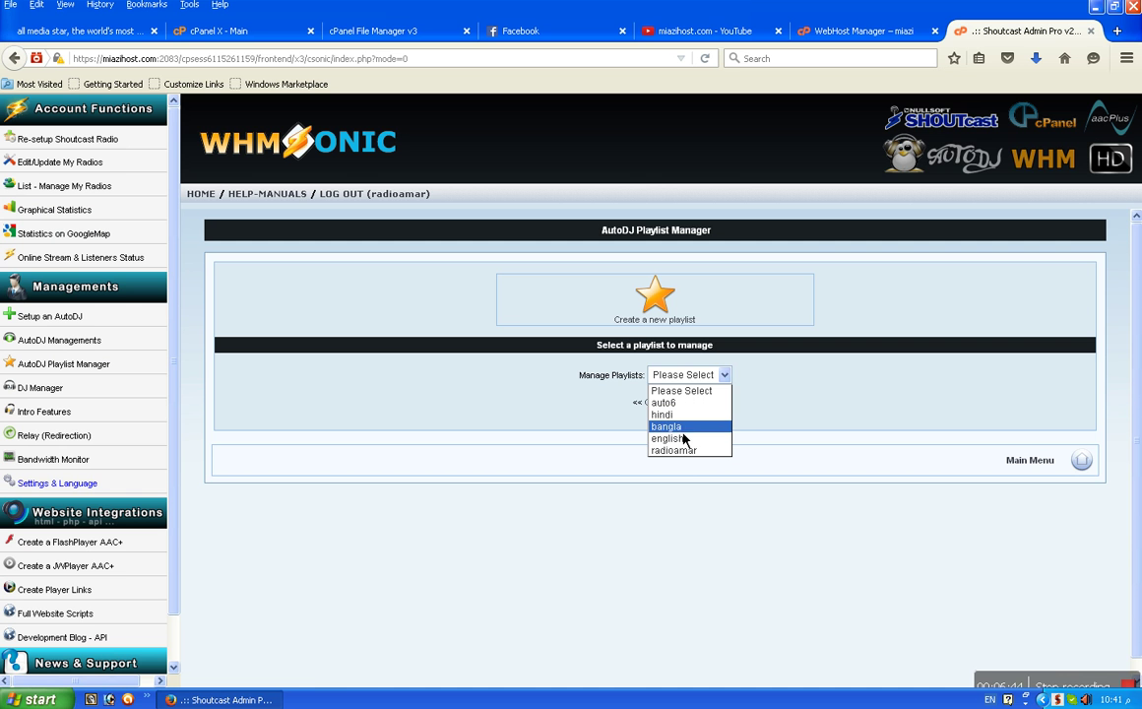
left_click(54, 404)
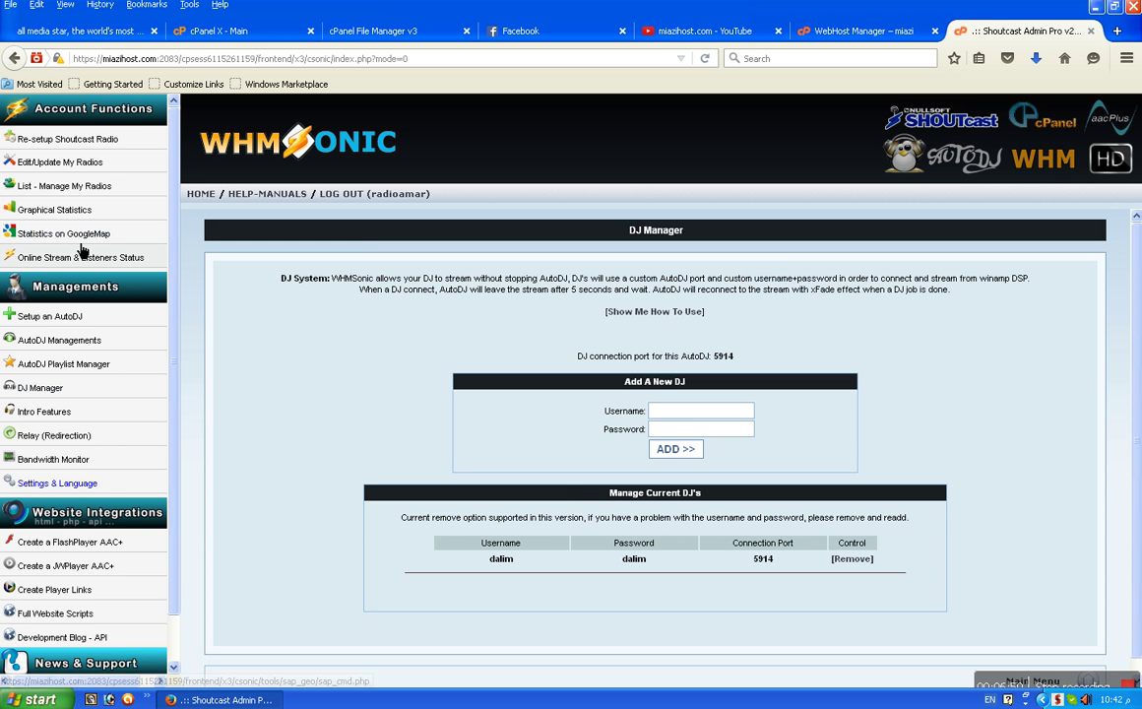
left_click(64, 183)
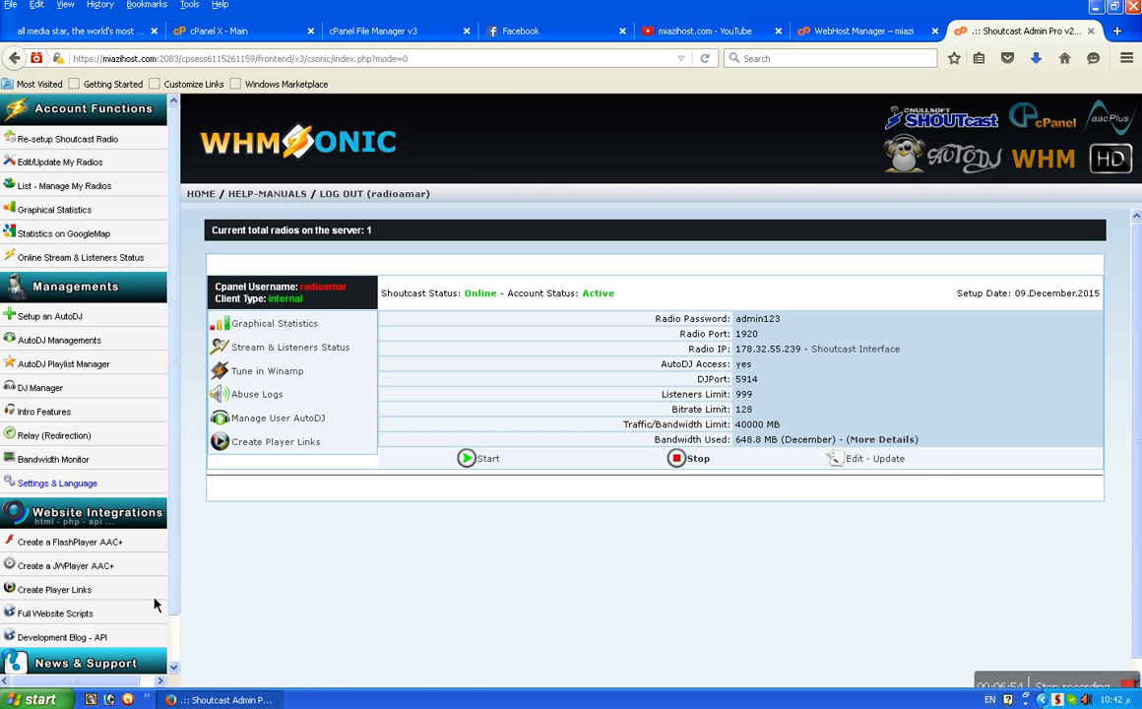
- Copy radio IP 178.32.55.239 from the radio's Edit - Update form and start a new browser tab
left_click(888, 472)
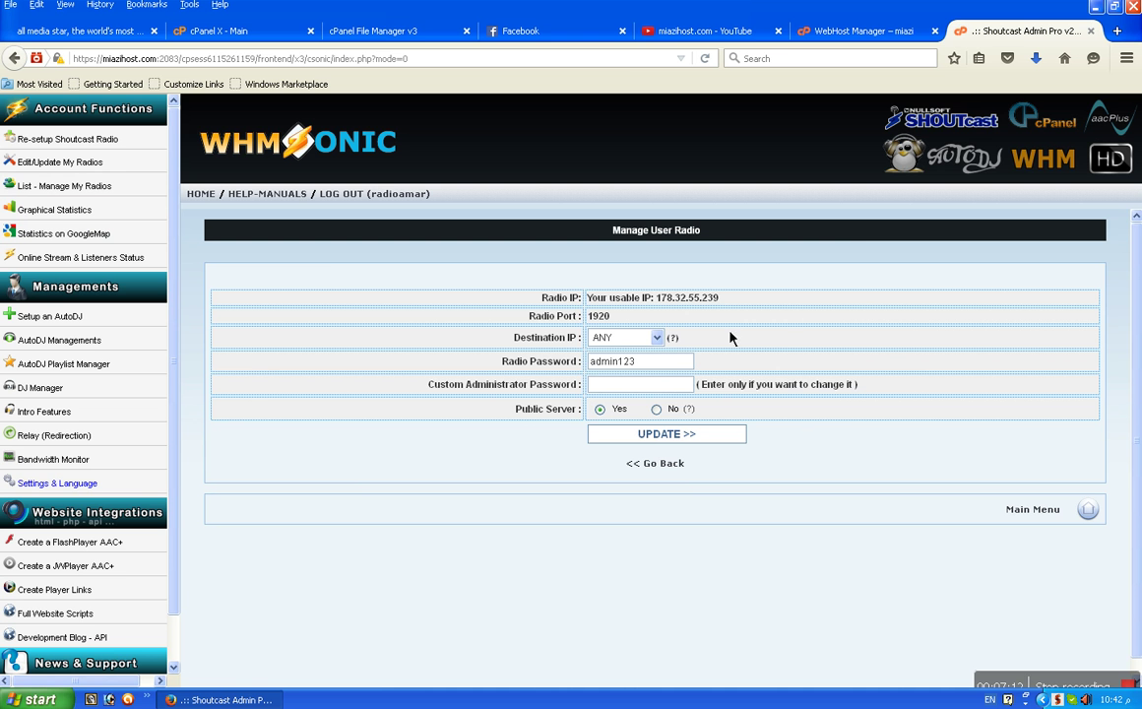
left_click_drag(722, 297, 656, 297)
right_click(657, 299)
left_click(686, 308)
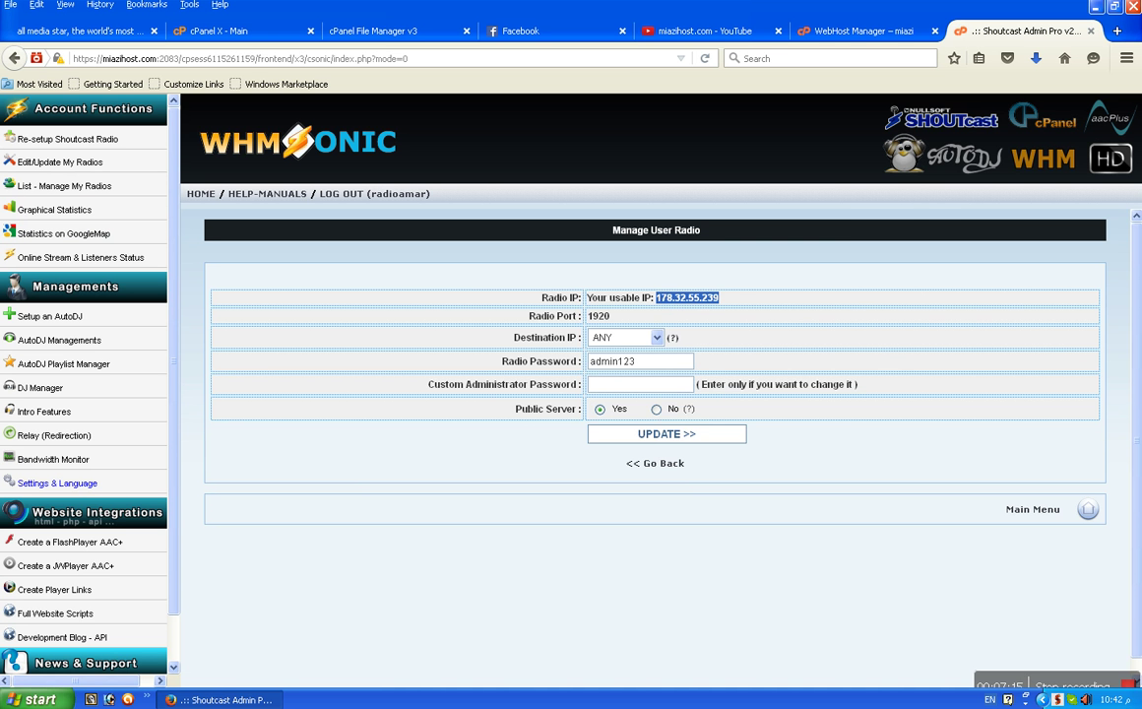
left_click(1117, 32)
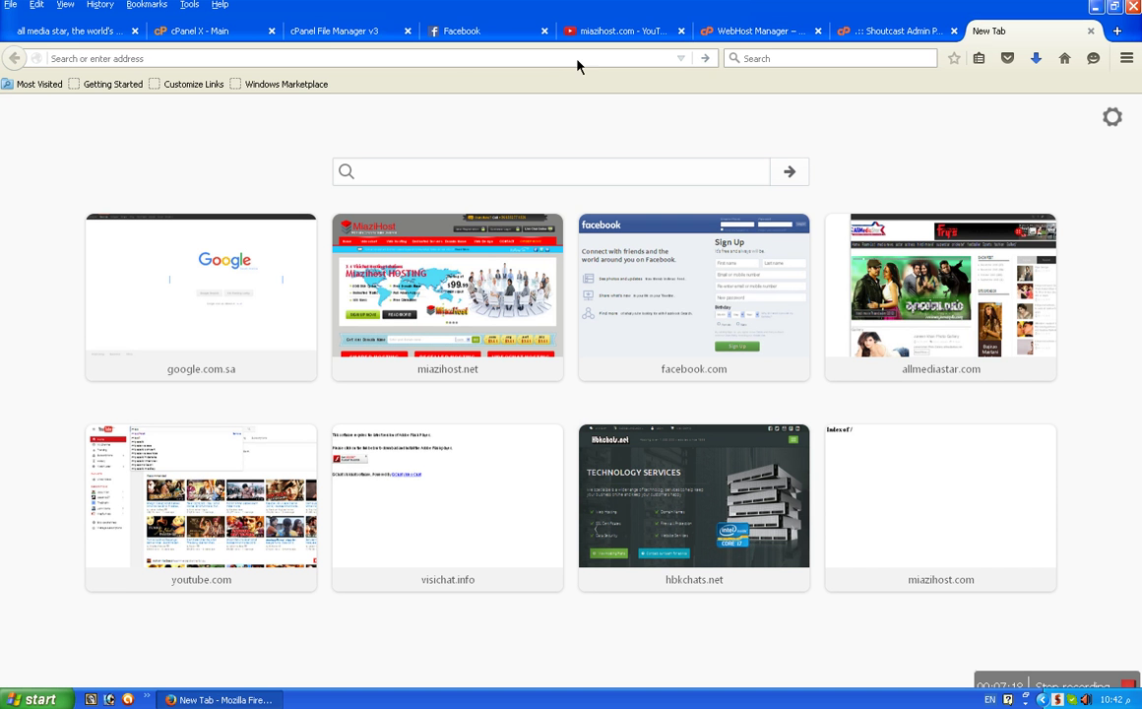
- Load the SHOUTcast status page at 178.32.55.239:1920
key("ctrl+v")
type(":19")
type("20")
key("Return")
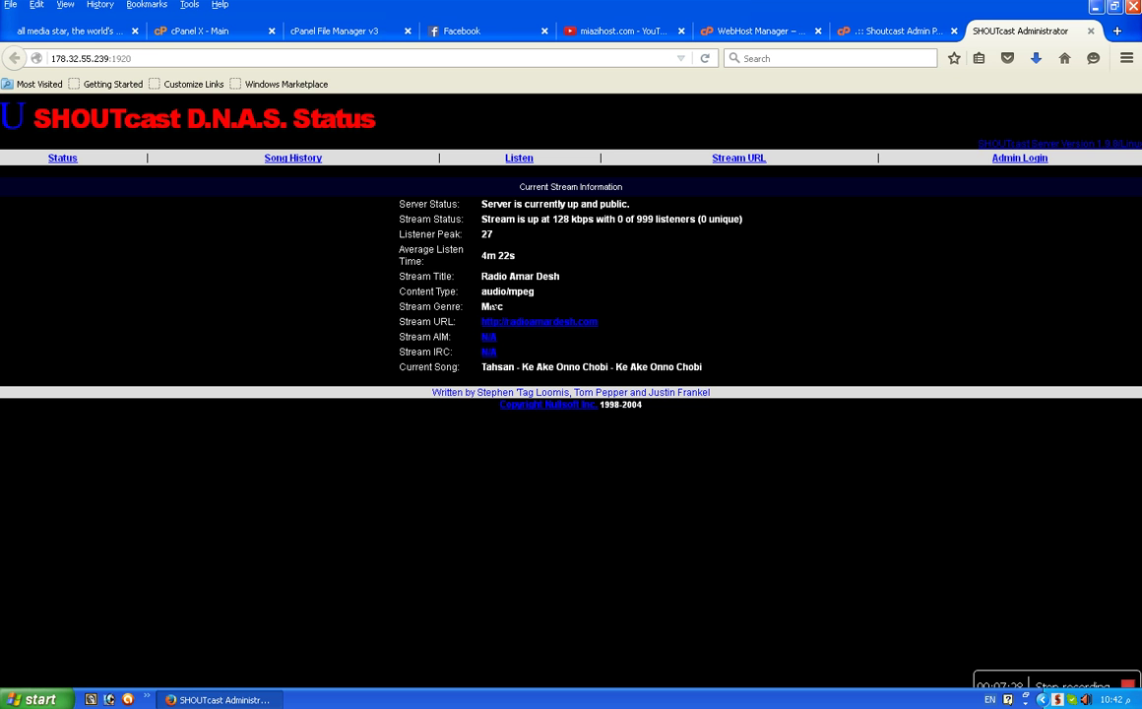
- Highlight the listener peak 27, the 999 listener limit and the stream information table
double_click(486, 234)
left_click_drag(744, 219, 642, 219)
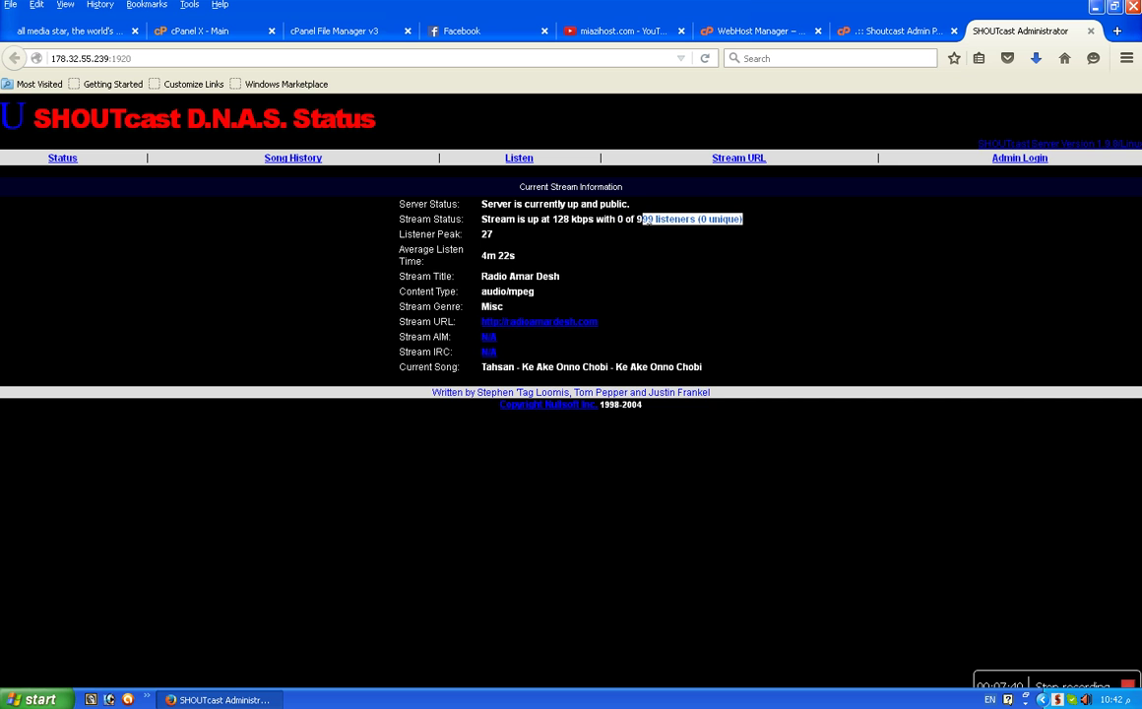
left_click_drag(637, 218, 681, 219)
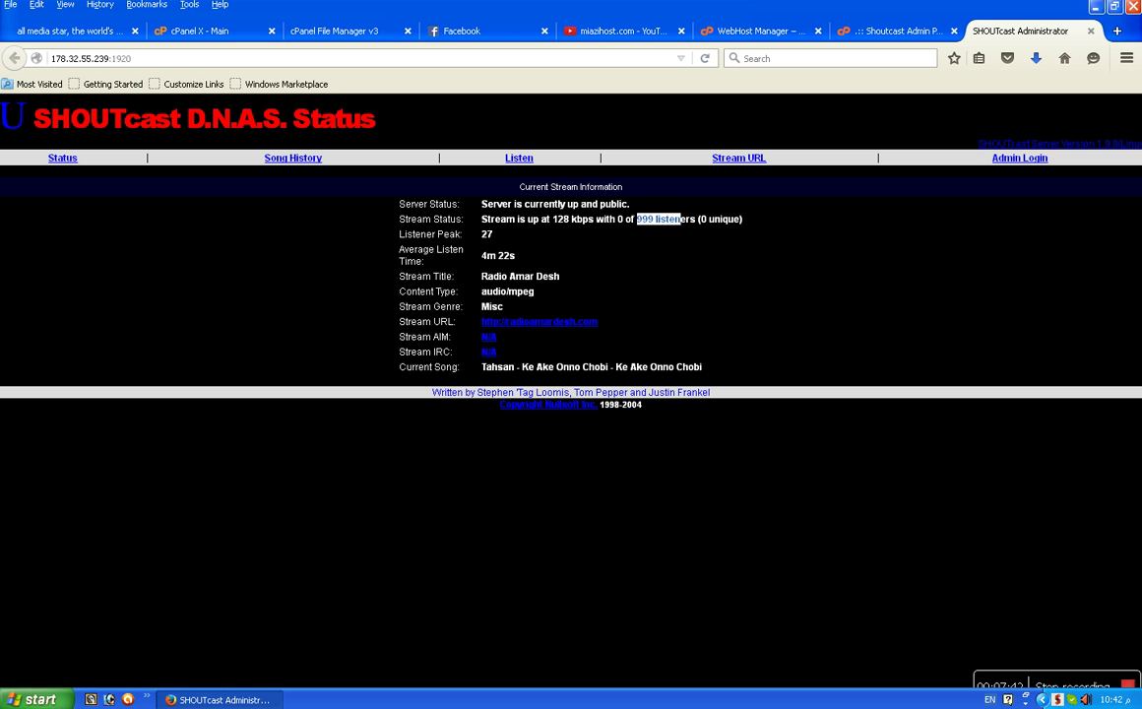
left_click(558, 219)
left_click_drag(402, 204, 681, 358)
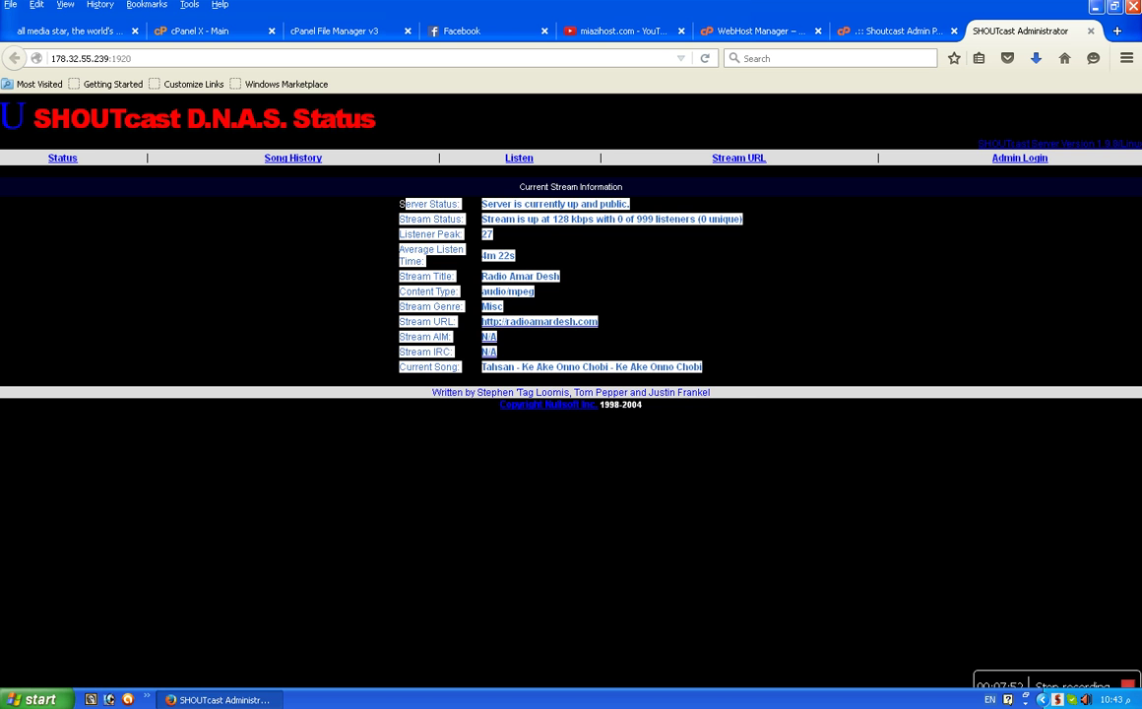
left_click(681, 358)
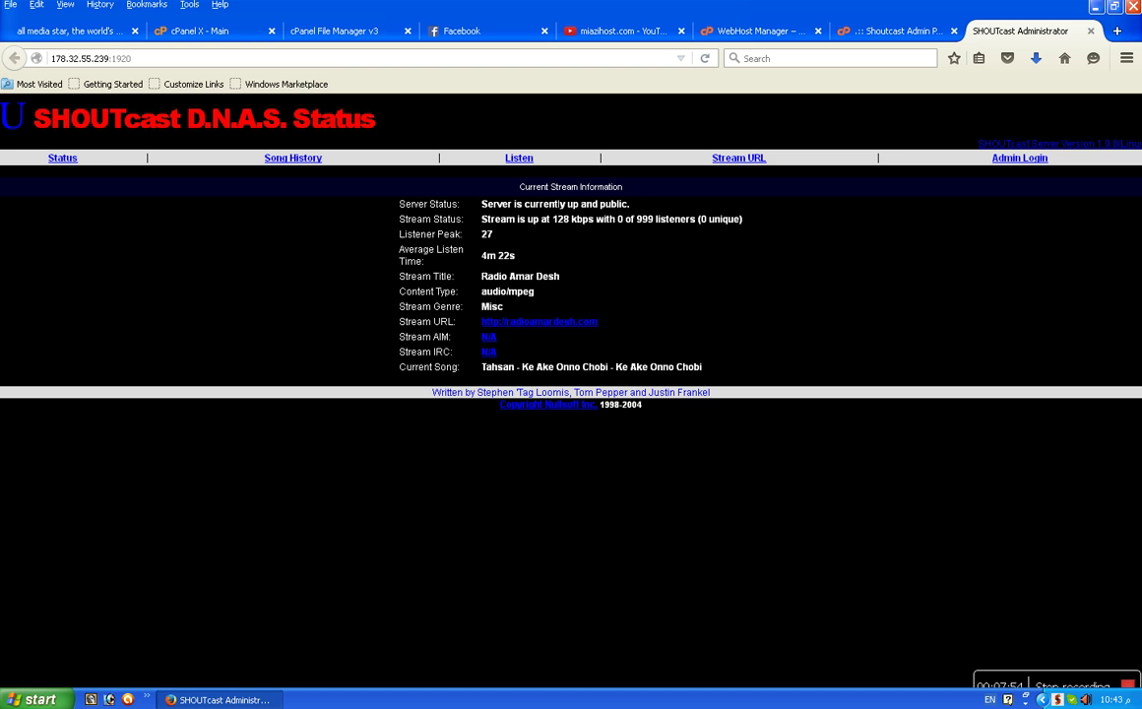
left_click(519, 158)
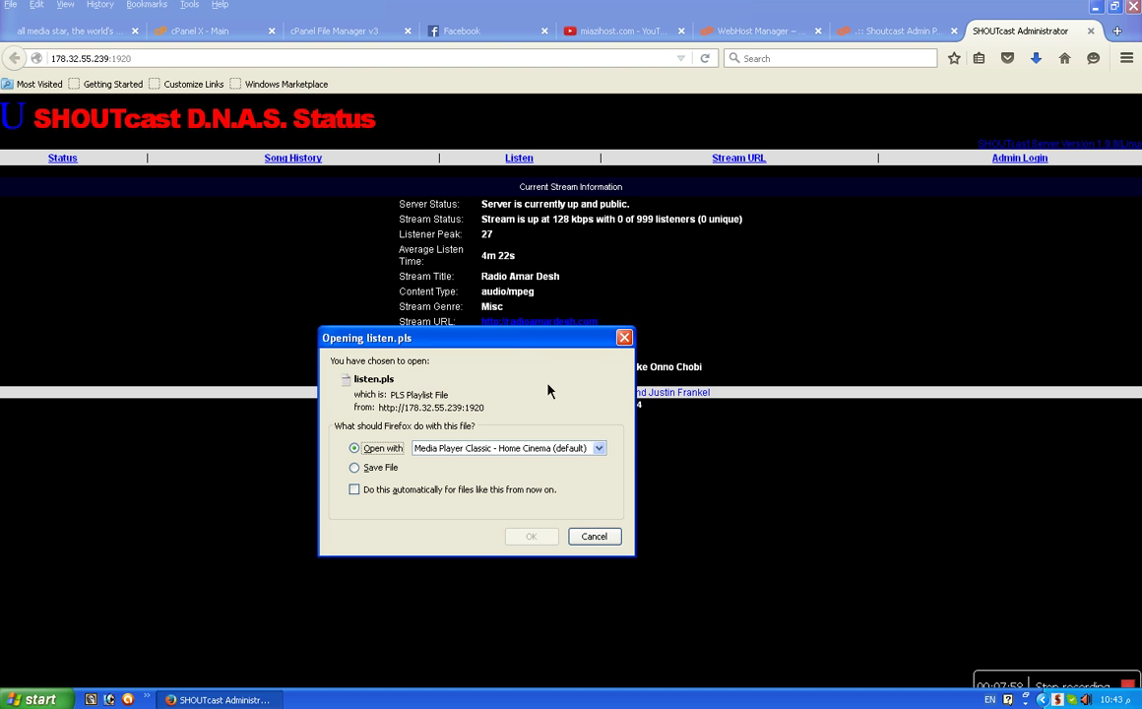
left_click(605, 540)
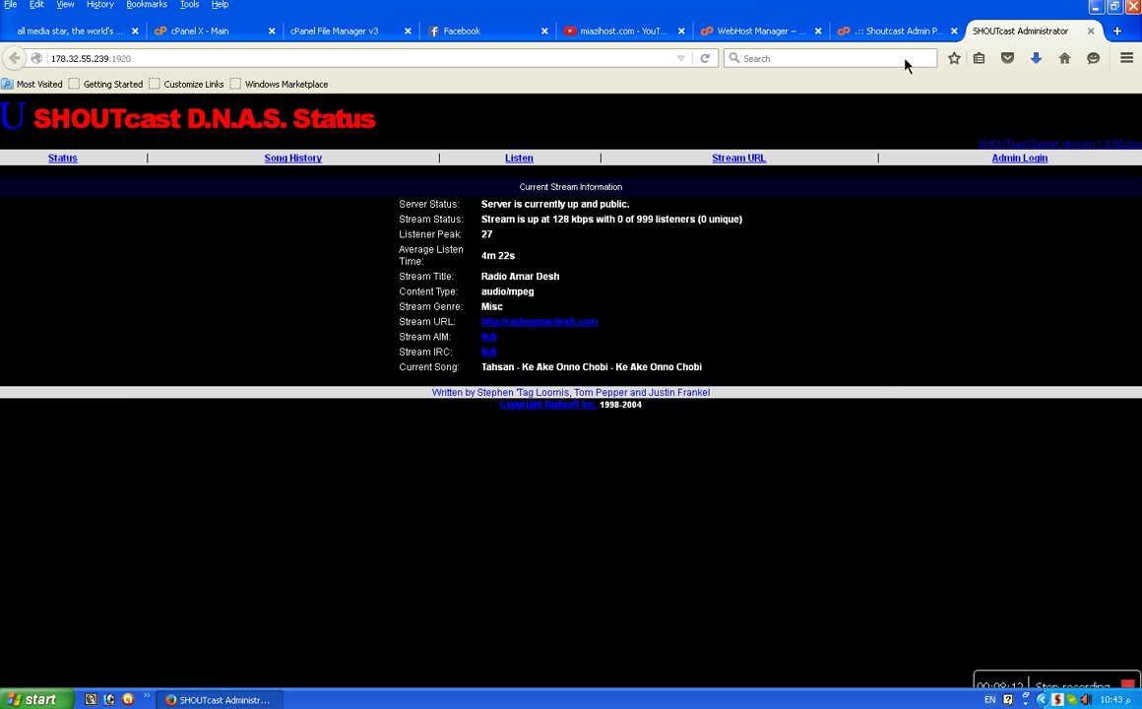
- Set Destination IP to Assigned IP, then view DJ dalim's connection port 5914 in DJ Manager
left_click(911, 32)
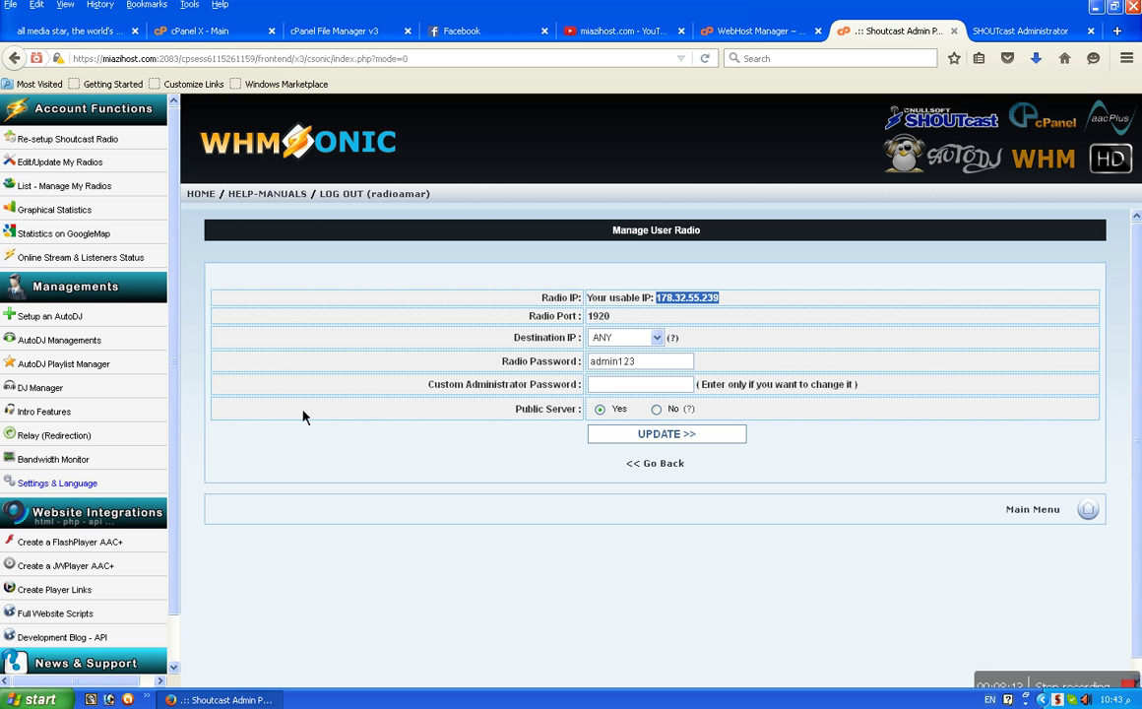
left_click(616, 338)
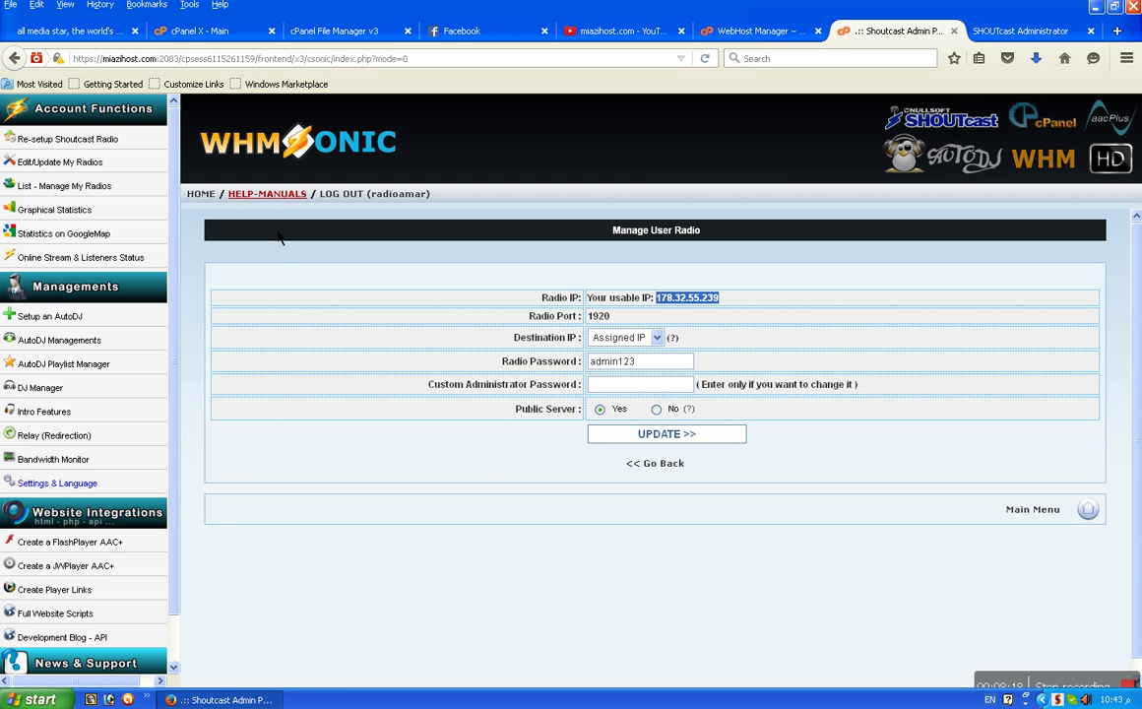
left_click(40, 388)
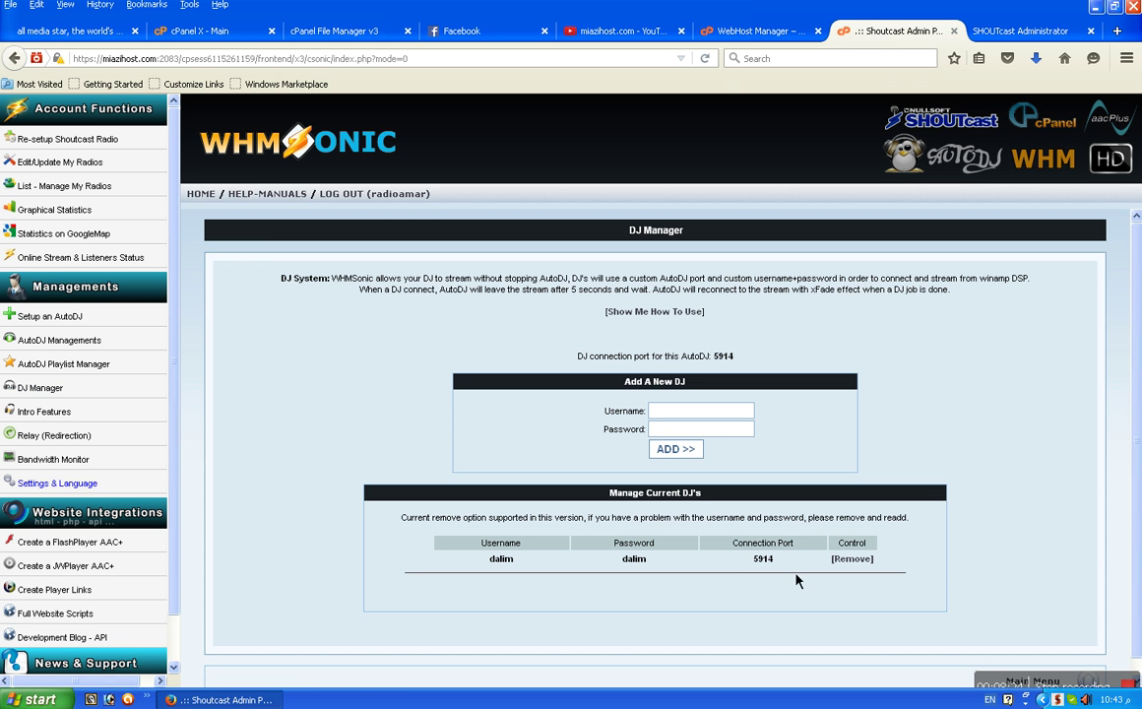
double_click(763, 558)
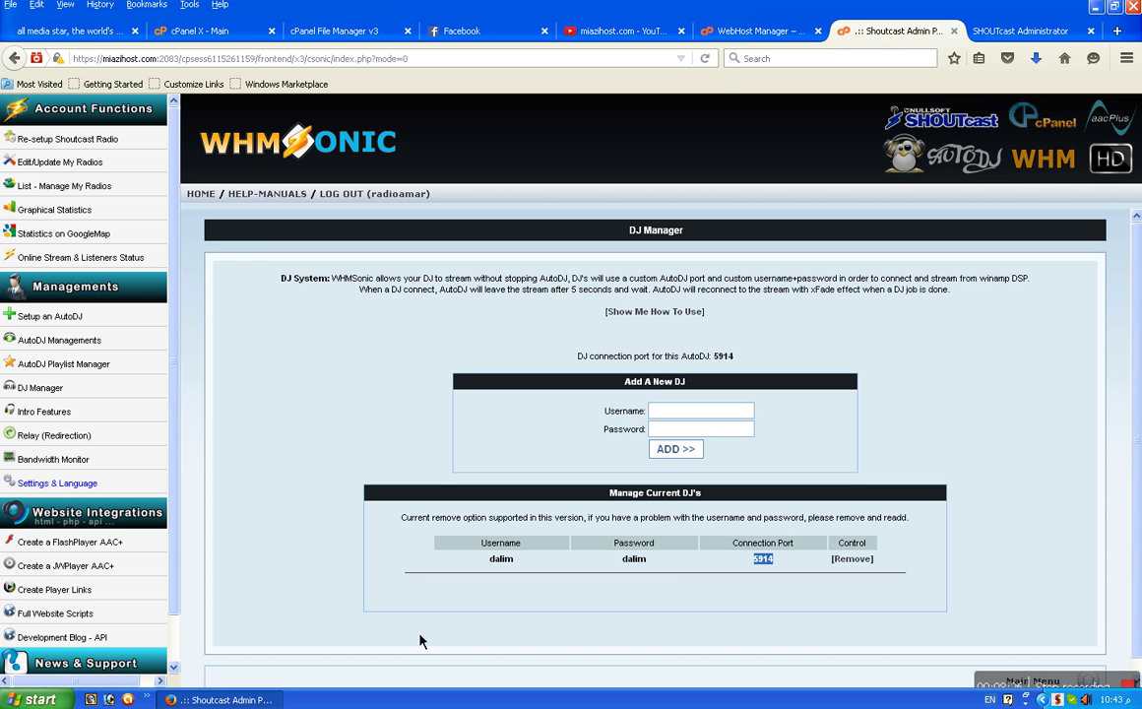